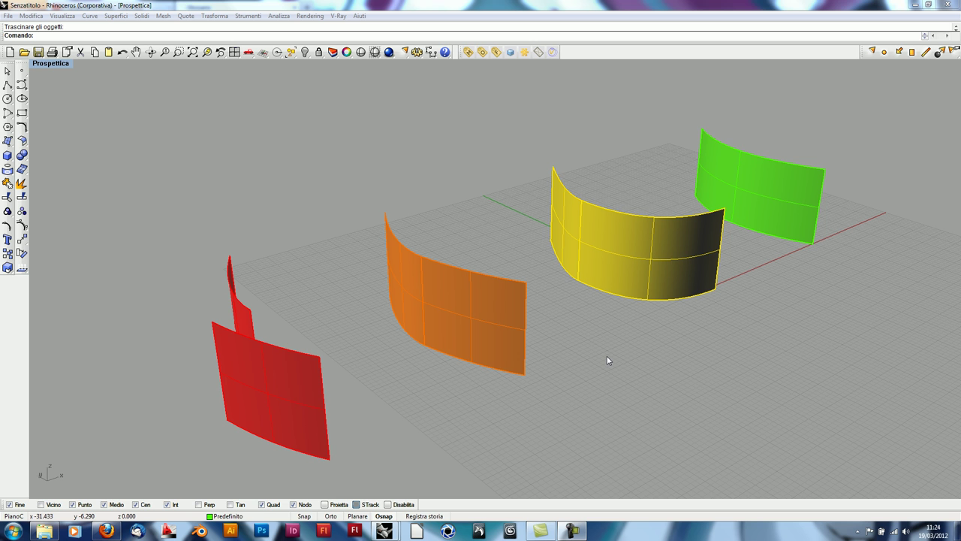
Orbit the Perspective view to look at the surfaces from a higher angle
{"action": "right_click_drag", "start_coordinate": [607, 361], "coordinate": [607, 343], "text": "shift"}
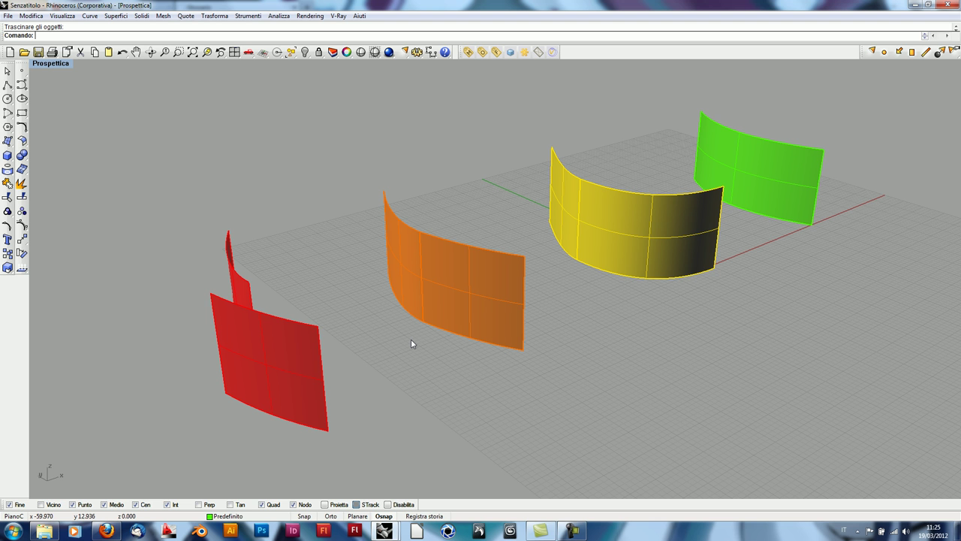
{"action": "mouse_move", "coordinate": [401, 343]}
{"action": "right_mouse_down"}
{"action": "mouse_move", "coordinate": [390, 331]}
{"action": "mouse_move", "coordinate": [423, 333]}
{"action": "right_mouse_up"}
{"action": "mouse_move", "coordinate": [683, 394]}
{"action": "right_mouse_down"}
{"action": "mouse_move", "coordinate": [591, 300]}
{"action": "mouse_move", "coordinate": [573, 320]}
{"action": "right_mouse_up"}
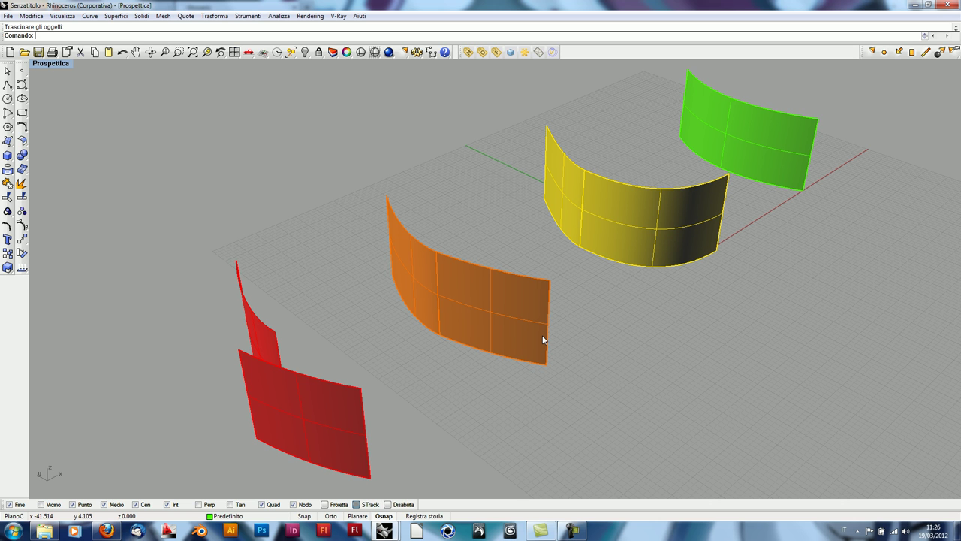
{"action": "mouse_move", "coordinate": [542, 339]}
{"action": "right_mouse_down"}
{"action": "mouse_move", "coordinate": [497, 363]}
{"action": "mouse_move", "coordinate": [553, 356]}
{"action": "mouse_move", "coordinate": [592, 367]}
{"action": "mouse_move", "coordinate": [422, 392]}
{"action": "right_mouse_up"}
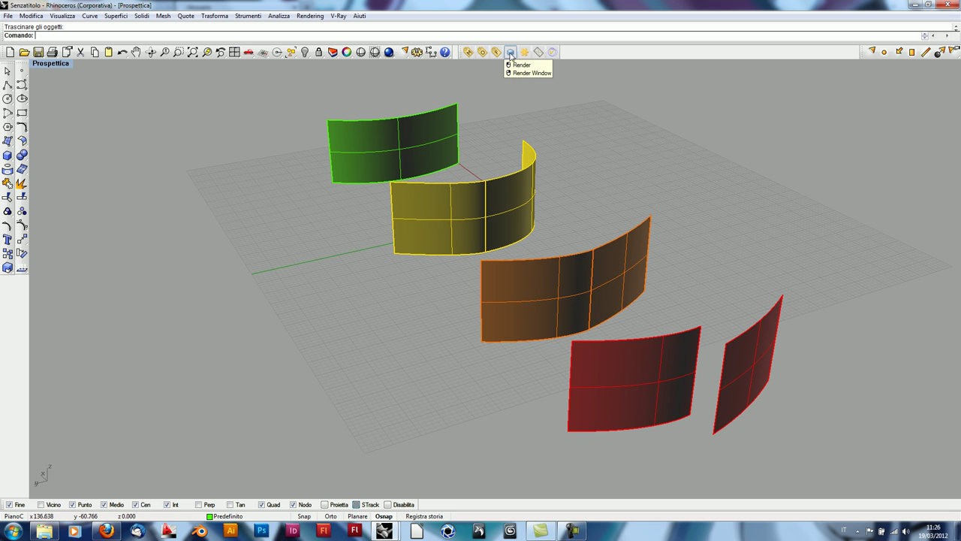
Show the surfaces as a shaded preview and orbit and zoom to judge their flow
{"action": "left_click", "coordinate": [362, 53]}
{"action": "right_click_drag", "start_coordinate": [650, 253], "coordinate": [548, 243]}
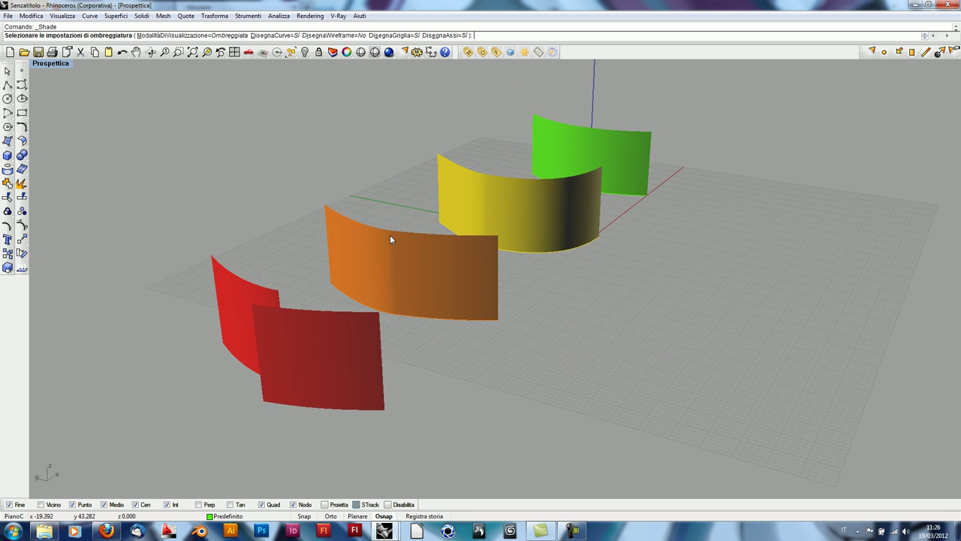
{"action": "scroll", "coordinate": [395, 253], "scroll_direction": "up", "scroll_amount": 1}
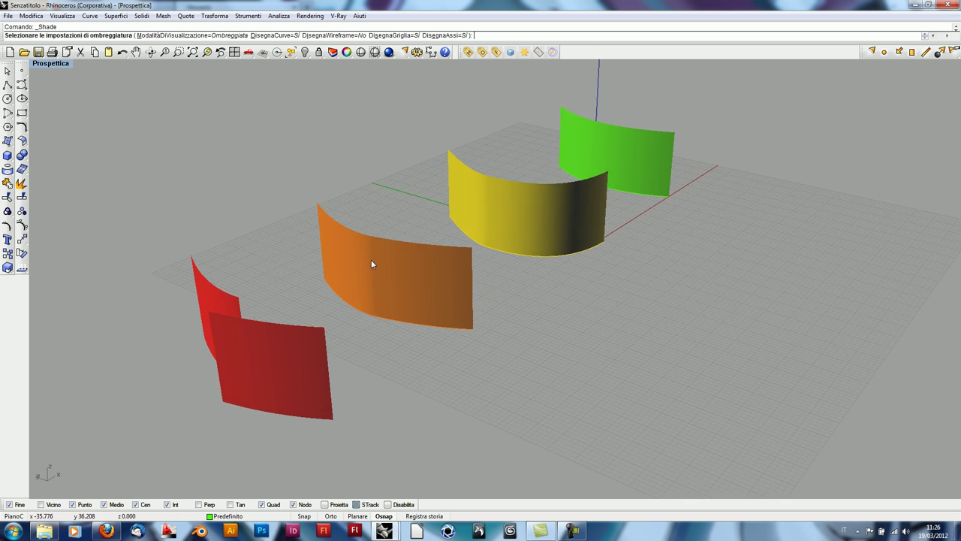
{"action": "scroll", "coordinate": [378, 257], "scroll_direction": "up", "scroll_amount": 4}
{"action": "scroll", "coordinate": [374, 169], "scroll_direction": "up", "scroll_amount": 2}
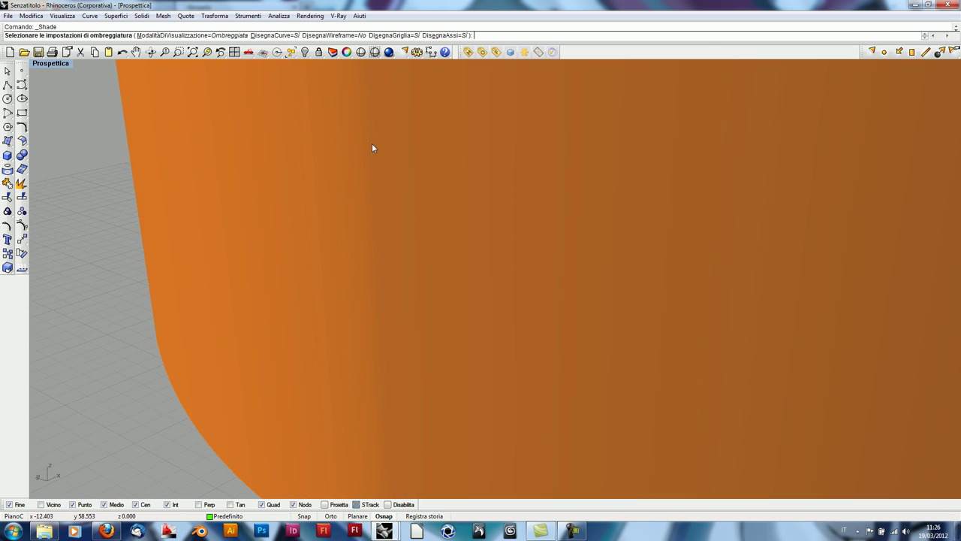
{"action": "scroll", "coordinate": [372, 143], "scroll_direction": "down", "scroll_amount": 5}
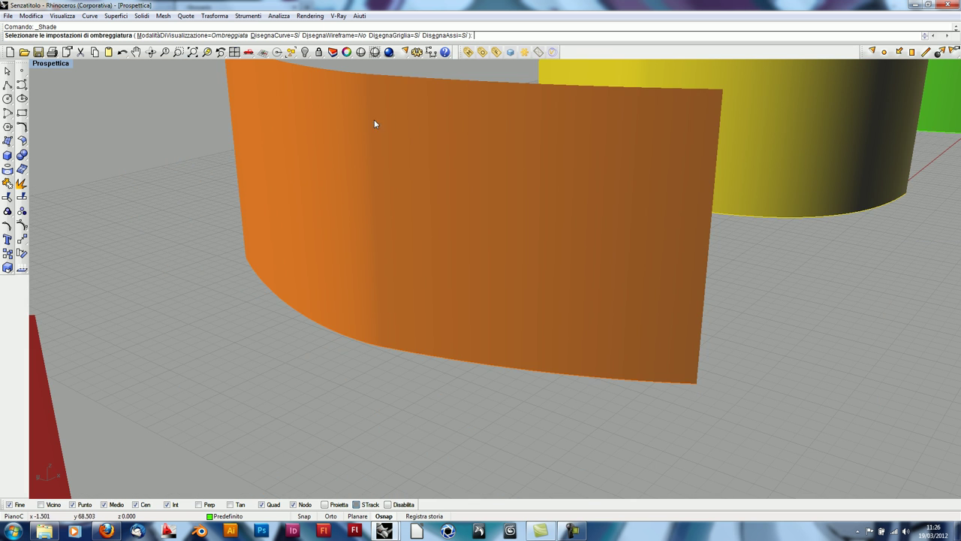
{"action": "scroll", "coordinate": [382, 347], "scroll_direction": "down", "scroll_amount": 4}
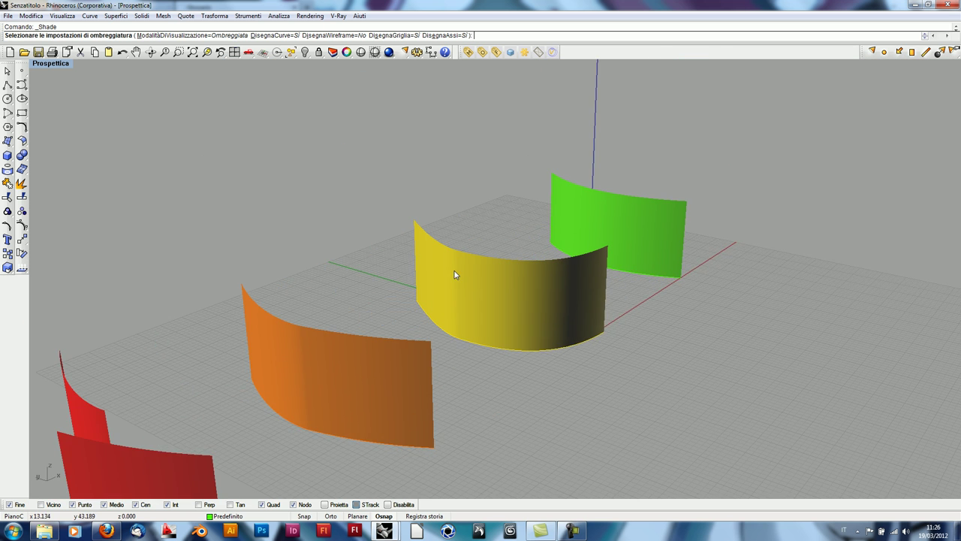
{"action": "scroll", "coordinate": [454, 275], "scroll_direction": "up", "scroll_amount": 2}
{"action": "mouse_move", "coordinate": [639, 216]}
{"action": "right_mouse_down"}
{"action": "mouse_move", "coordinate": [397, 286]}
{"action": "mouse_move", "coordinate": [478, 268]}
{"action": "mouse_move", "coordinate": [465, 277]}
{"action": "mouse_move", "coordinate": [488, 352]}
{"action": "right_mouse_up"}
{"action": "right_click_drag", "start_coordinate": [397, 331], "coordinate": [283, 352]}
End the preview and delete both red surfaces
{"action": "key", "text": "Escape"}
{"action": "left_click_drag", "start_coordinate": [281, 347], "coordinate": [167, 208]}
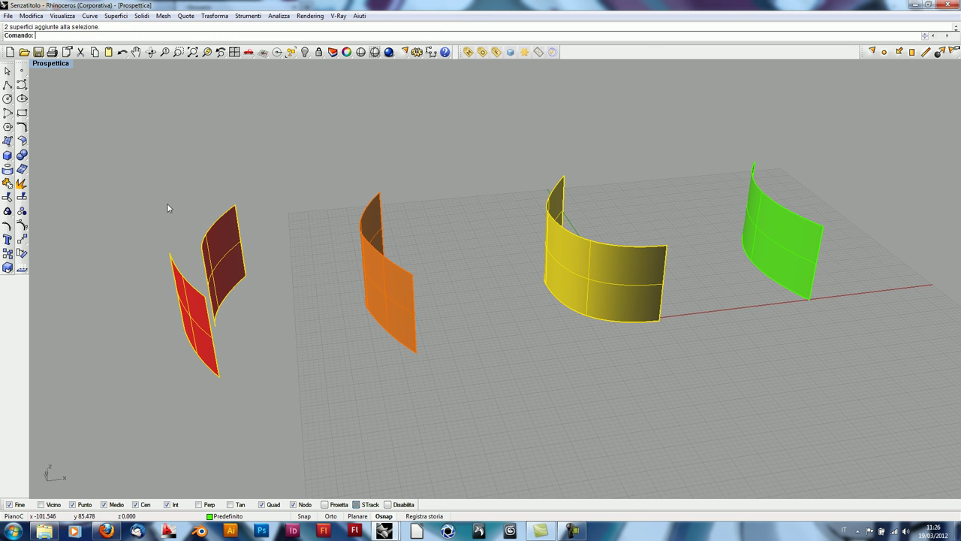
{"action": "key", "text": "Delete"}
Run a new shaded preview of the orange, yellow and green surfaces, zooming toward orange
{"action": "mouse_move", "coordinate": [172, 219]}
{"action": "right_mouse_down"}
{"action": "mouse_move", "coordinate": [468, 317]}
{"action": "mouse_move", "coordinate": [448, 309]}
{"action": "right_mouse_up"}
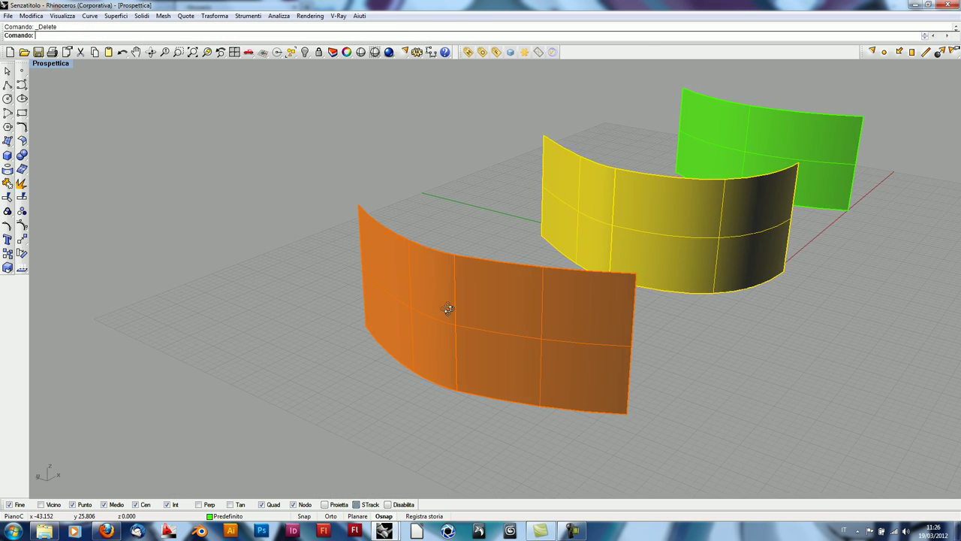
{"action": "scroll", "coordinate": [460, 308], "scroll_direction": "up", "scroll_amount": 2}
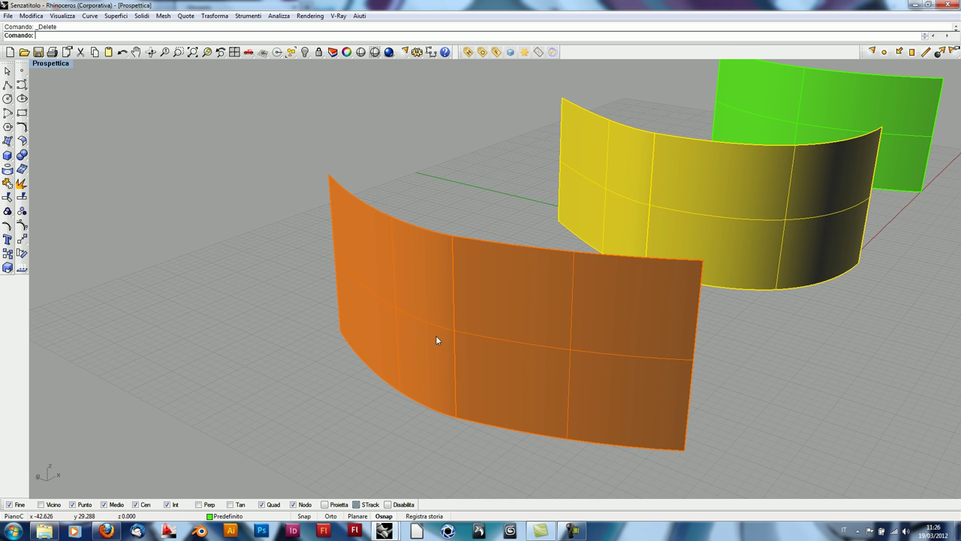
{"action": "right_click_drag", "start_coordinate": [719, 252], "coordinate": [623, 281], "text": "shift"}
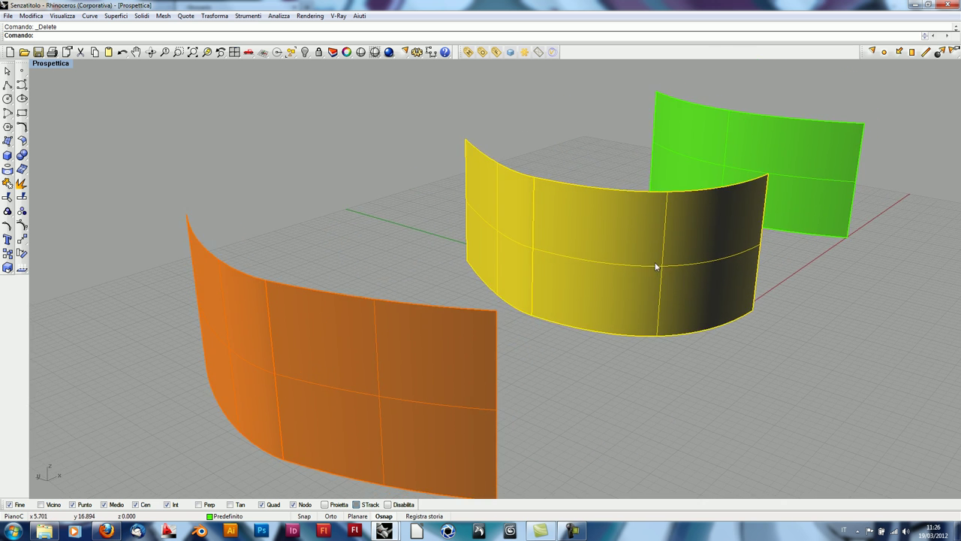
{"action": "right_click_drag", "start_coordinate": [714, 167], "coordinate": [591, 155], "text": "shift"}
{"action": "left_click", "coordinate": [361, 52]}
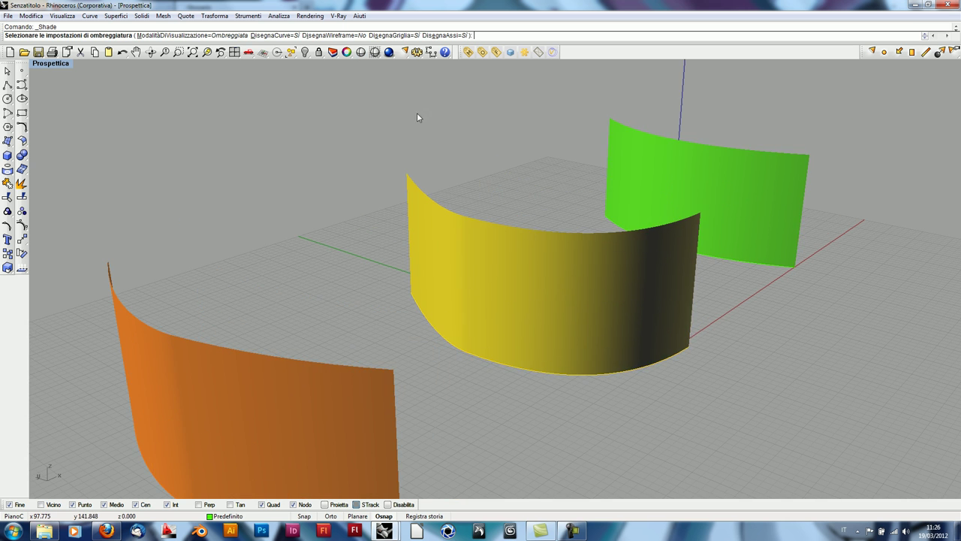
{"action": "right_click_drag", "start_coordinate": [417, 113], "coordinate": [368, 329], "text": "shift"}
{"action": "scroll", "coordinate": [369, 329], "scroll_direction": "up", "scroll_amount": 3}
{"action": "scroll", "coordinate": [247, 339], "scroll_direction": "up", "scroll_amount": 3}
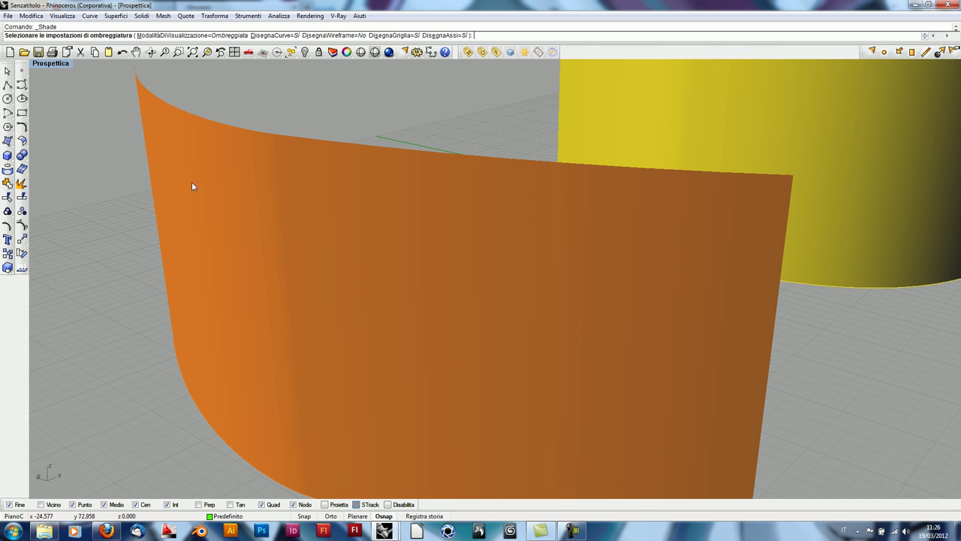
{"action": "left_click", "coordinate": [106, 530]}
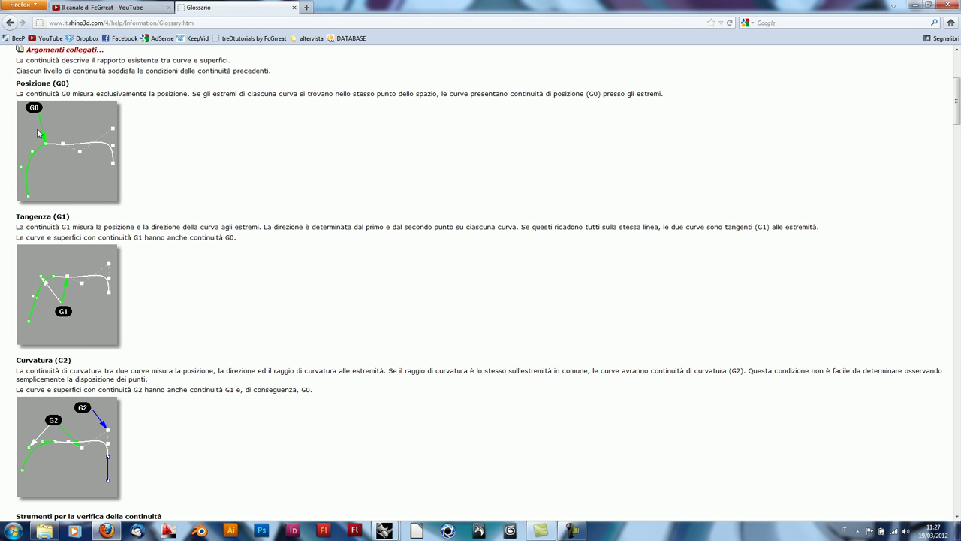
{"action": "double_click", "coordinate": [60, 84]}
Back in Rhinoceros, end the shaded preview and maximize the Top view
{"action": "left_click", "coordinate": [318, 464]}
{"action": "mouse_move", "coordinate": [383, 531]}
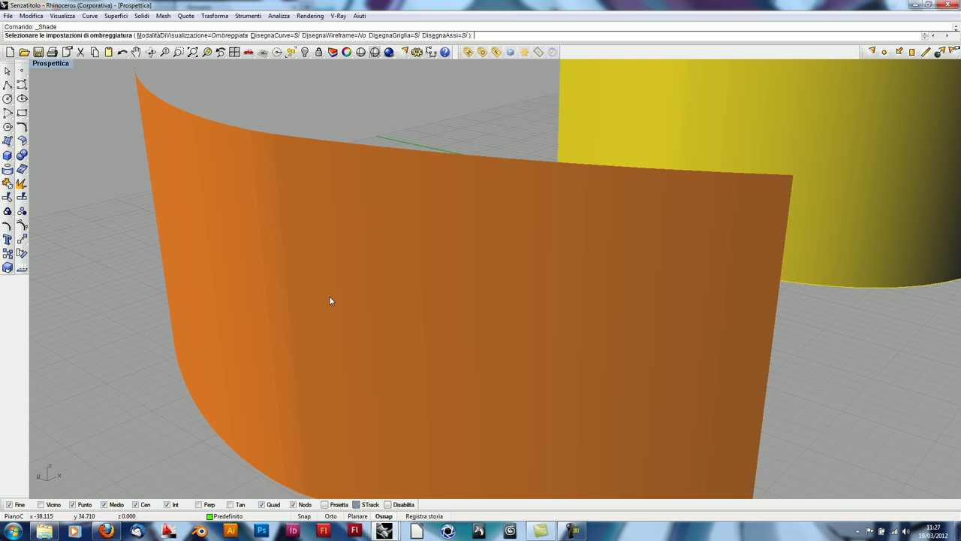
{"action": "scroll", "coordinate": [329, 297], "scroll_direction": "down", "scroll_amount": 10}
{"action": "key", "text": "Escape"}
{"action": "right_click_drag", "start_coordinate": [338, 288], "coordinate": [287, 242]}
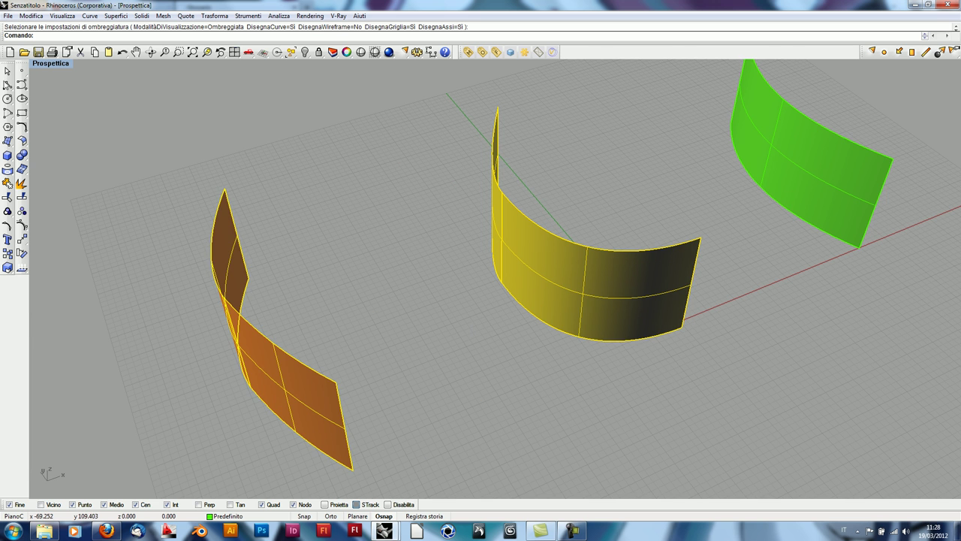
{"action": "double_click", "coordinate": [60, 67]}
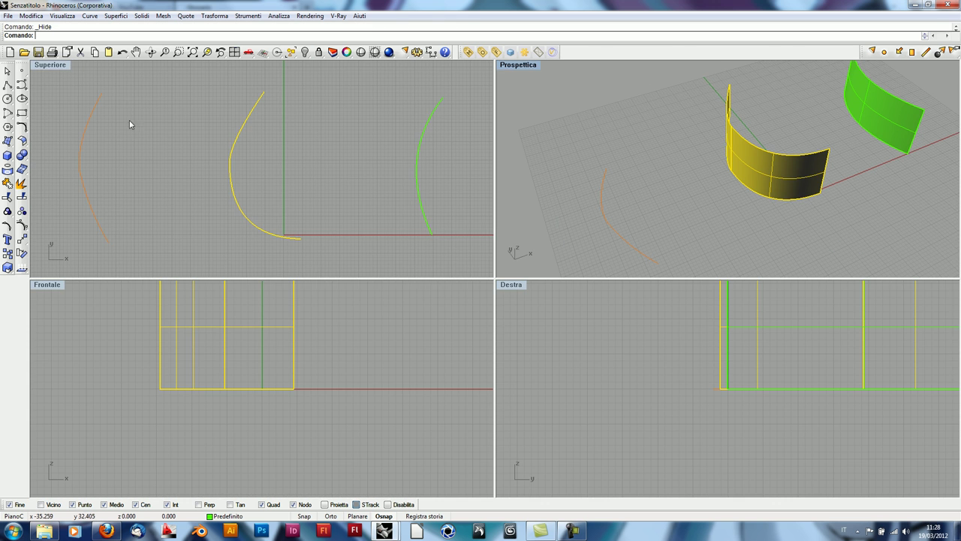
{"action": "double_click", "coordinate": [57, 66]}
Select the orange base curve and turn on its control points
{"action": "left_click_drag", "start_coordinate": [328, 270], "coordinate": [215, 238]}
{"action": "scroll", "coordinate": [188, 244], "scroll_direction": "up", "scroll_amount": 5}
{"action": "left_click", "coordinate": [22, 225]}
{"action": "scroll", "coordinate": [265, 230], "scroll_direction": "down", "scroll_amount": 2}
{"action": "scroll", "coordinate": [265, 239], "scroll_direction": "up", "scroll_amount": 3}
Drag the curve's lower control point left to reshape its lower part
{"action": "left_click", "coordinate": [266, 247]}
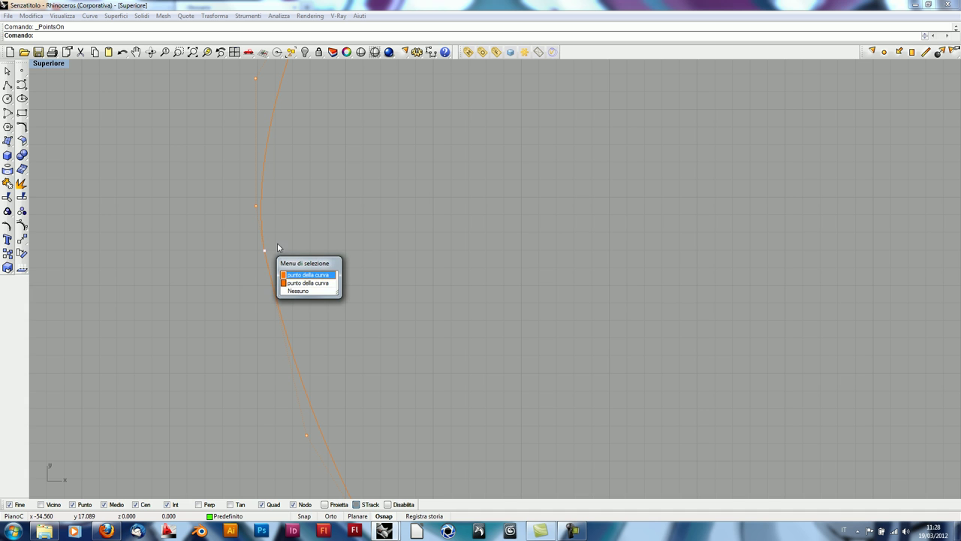
{"action": "left_click", "coordinate": [300, 283]}
{"action": "left_click_drag", "start_coordinate": [273, 256], "coordinate": [223, 236]}
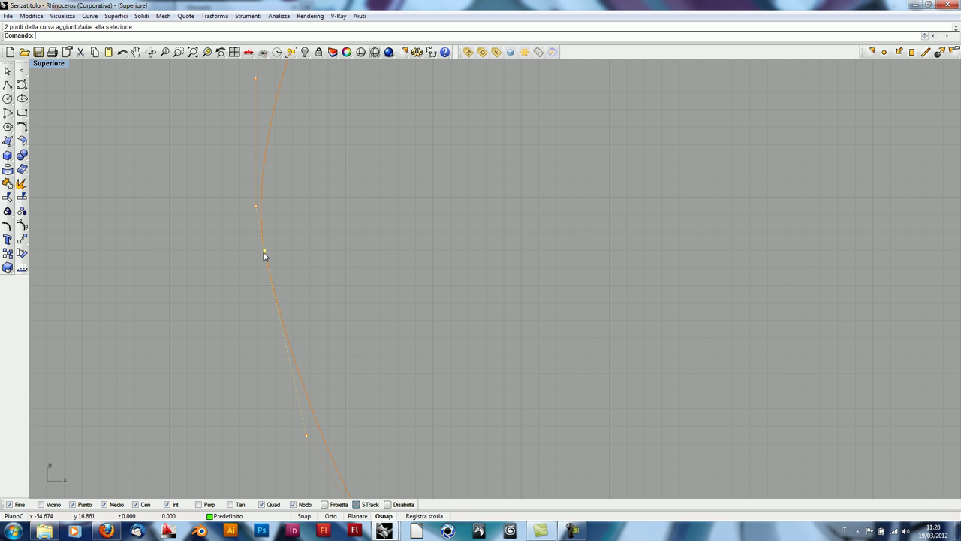
{"action": "right_click_drag", "start_coordinate": [299, 268], "coordinate": [311, 193]}
{"action": "left_click_drag", "start_coordinate": [254, 123], "coordinate": [292, 157]}
{"action": "left_click_drag", "start_coordinate": [275, 335], "coordinate": [359, 390]}
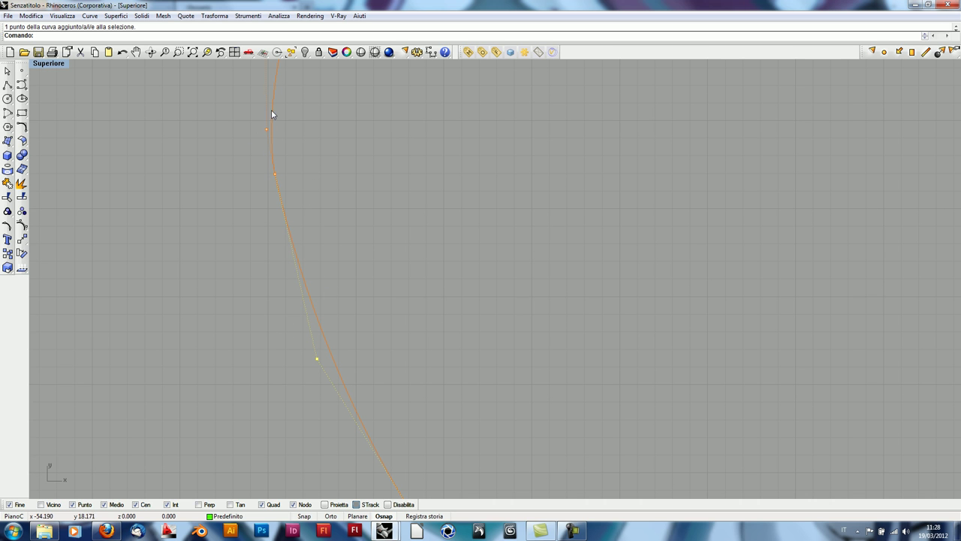
{"action": "left_click_drag", "start_coordinate": [321, 358], "coordinate": [284, 359]}
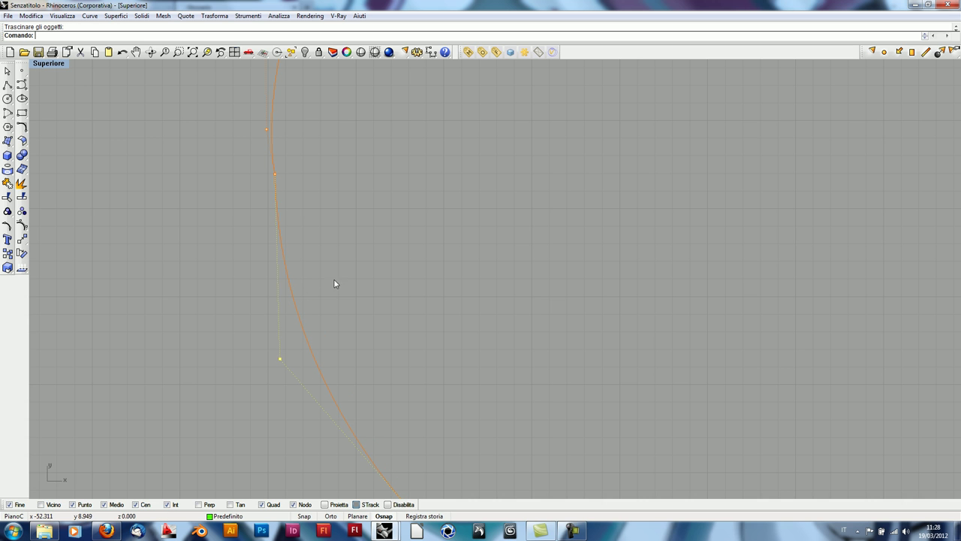
{"action": "right_click_drag", "start_coordinate": [338, 198], "coordinate": [365, 238]}
{"action": "left_click_drag", "start_coordinate": [326, 219], "coordinate": [333, 223]}
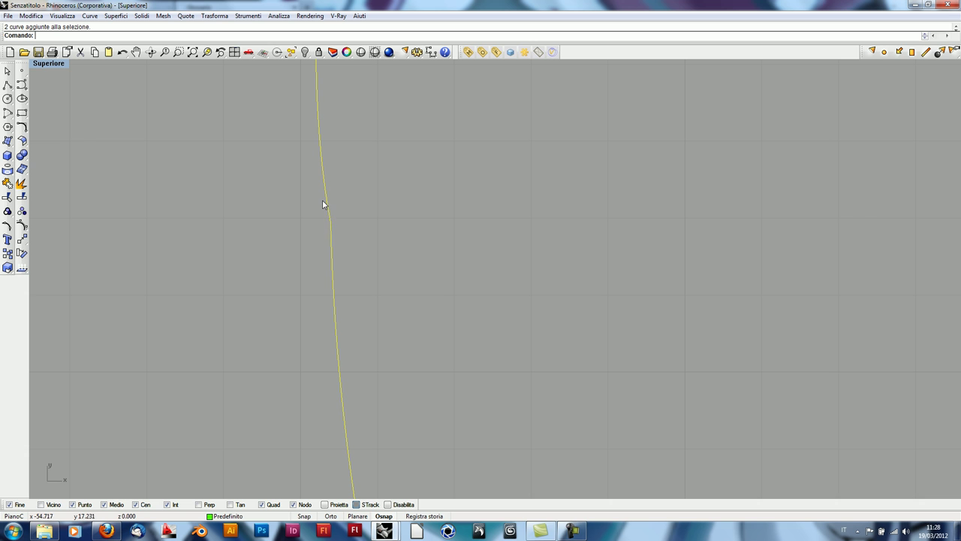
Clear the curve selection and return to the continuity glossary in Firefox
{"action": "scroll", "coordinate": [340, 216], "scroll_direction": "down", "scroll_amount": 3}
{"action": "key", "text": "Escape"}
{"action": "left_click", "coordinate": [106, 530]}
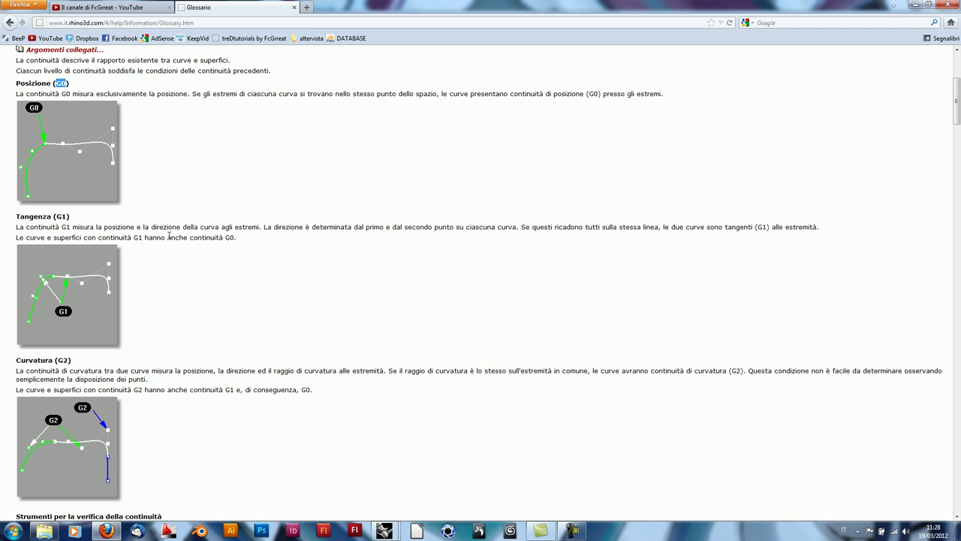
Clear the G0 highlight and select the Tangenza (G1) heading instead
{"action": "left_click", "coordinate": [163, 238]}
{"action": "left_click_drag", "start_coordinate": [18, 217], "coordinate": [68, 216]}
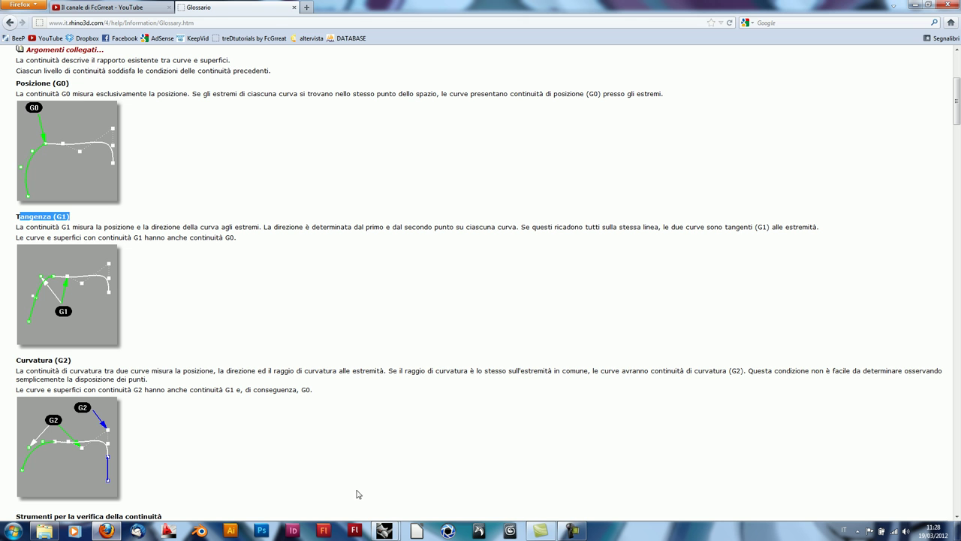
Hide the yellow surface standing next to its base curve
{"action": "mouse_move", "coordinate": [384, 531]}
{"action": "left_click", "coordinate": [331, 480]}
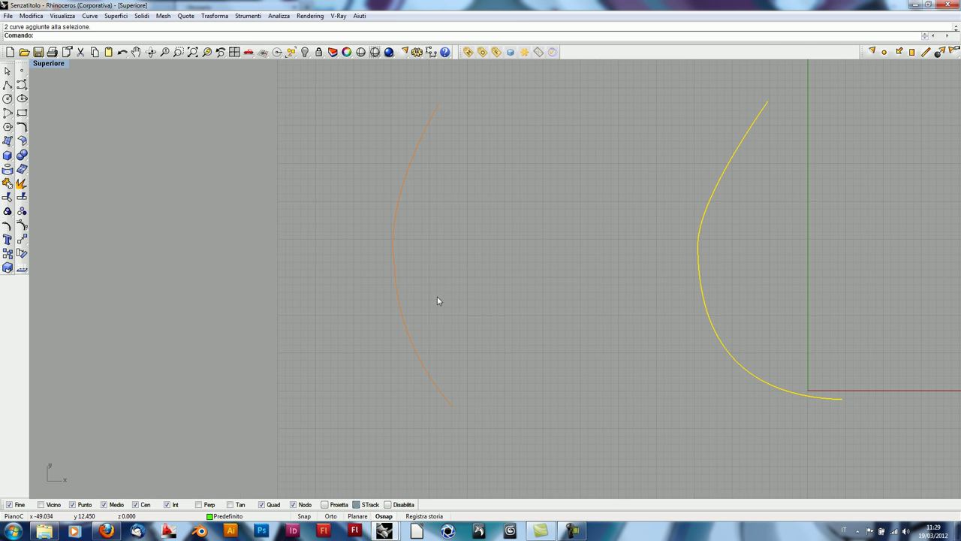
{"action": "right_click_drag", "start_coordinate": [524, 301], "coordinate": [438, 269]}
{"action": "scroll", "coordinate": [420, 281], "scroll_direction": "up", "scroll_amount": 3}
{"action": "left_click", "coordinate": [418, 286]}
{"action": "left_click", "coordinate": [450, 319]}
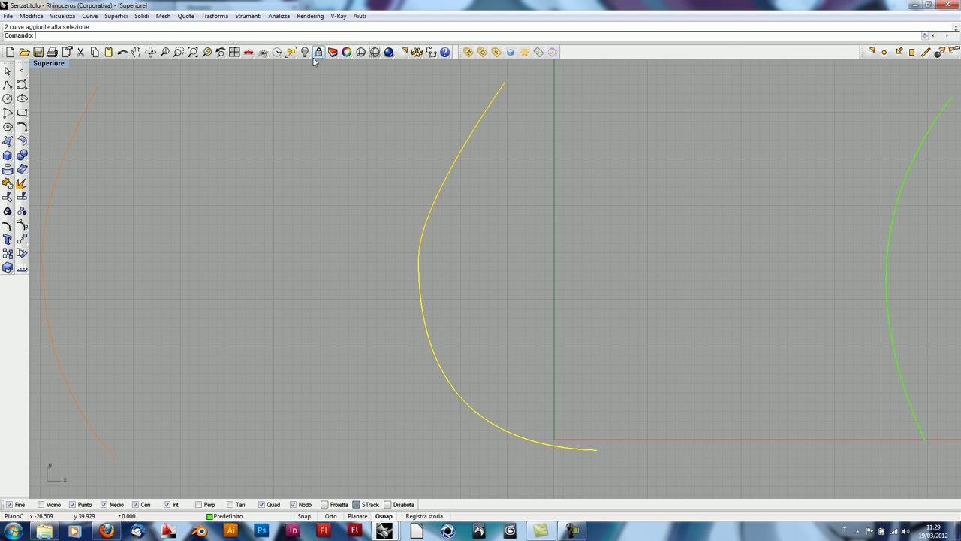
{"action": "left_click", "coordinate": [304, 51]}
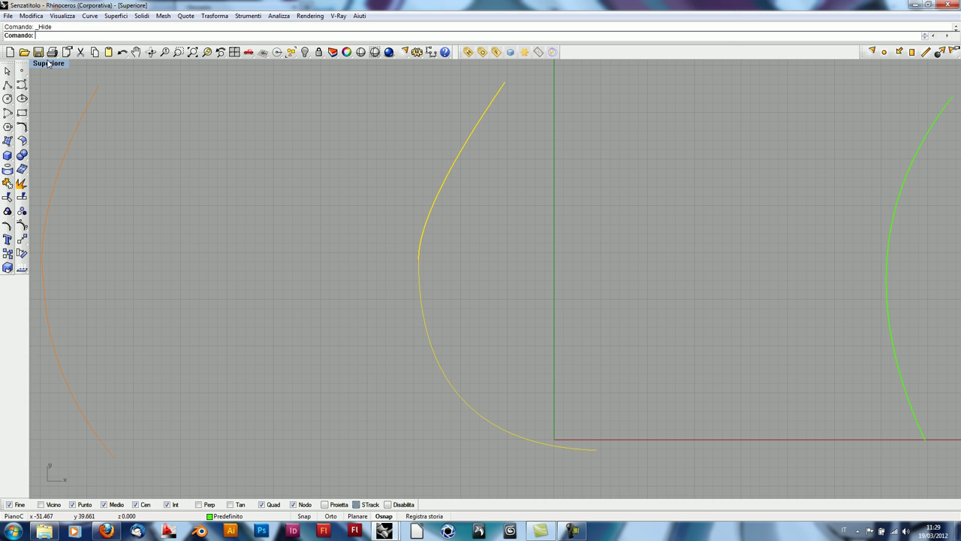
{"action": "double_click", "coordinate": [49, 63]}
{"action": "left_click", "coordinate": [721, 136]}
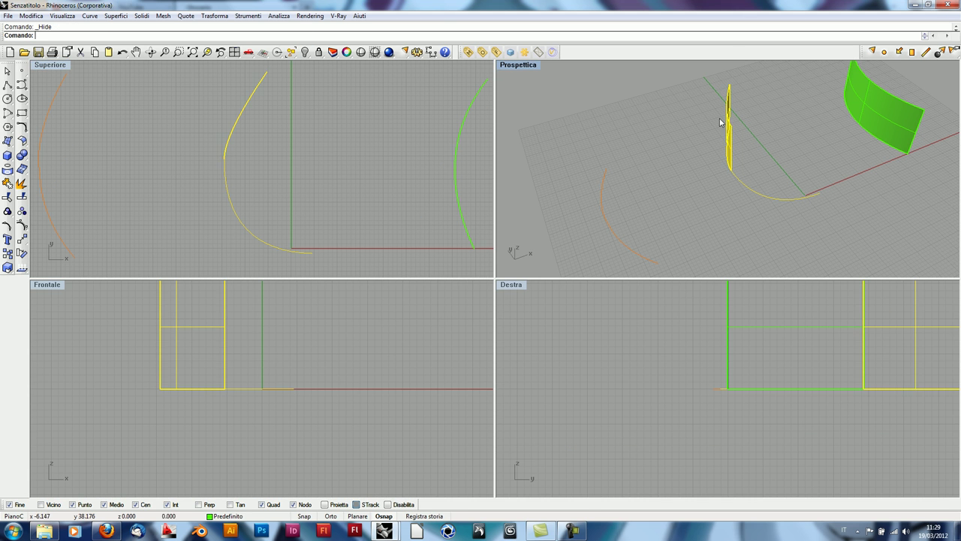
{"action": "left_click", "coordinate": [305, 51]}
Maximize the Top view and turn on the yellow curve's control points
{"action": "left_click", "coordinate": [152, 131]}
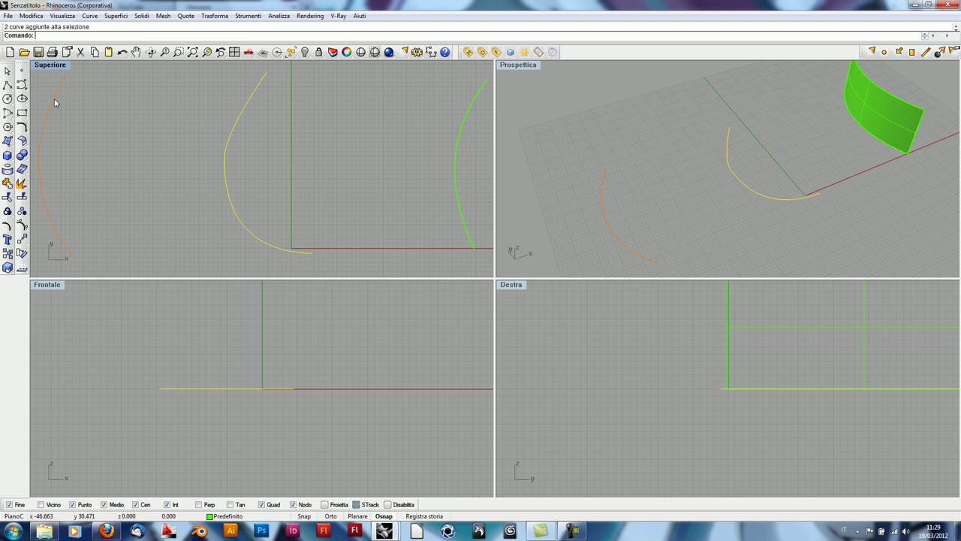
{"action": "double_click", "coordinate": [50, 64]}
{"action": "scroll", "coordinate": [428, 317], "scroll_direction": "up", "scroll_amount": 3}
{"action": "right_click_drag", "start_coordinate": [354, 225], "coordinate": [240, 123]}
{"action": "left_click", "coordinate": [7, 214]}
{"action": "scroll", "coordinate": [245, 180], "scroll_direction": "up", "scroll_amount": 3}
{"action": "scroll", "coordinate": [318, 197], "scroll_direction": "down", "scroll_amount": 3}
{"action": "scroll", "coordinate": [318, 402], "scroll_direction": "down", "scroll_amount": 2}
{"action": "scroll", "coordinate": [317, 406], "scroll_direction": "down", "scroll_amount": 1}
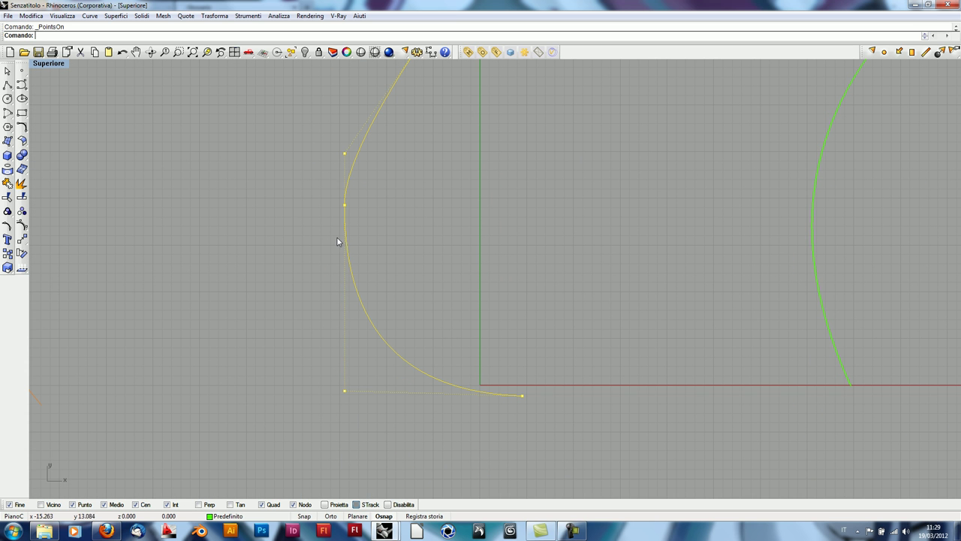
Start a polyline at the curve's top control point, cancel it, and restore four views
{"action": "left_click", "coordinate": [8, 85]}
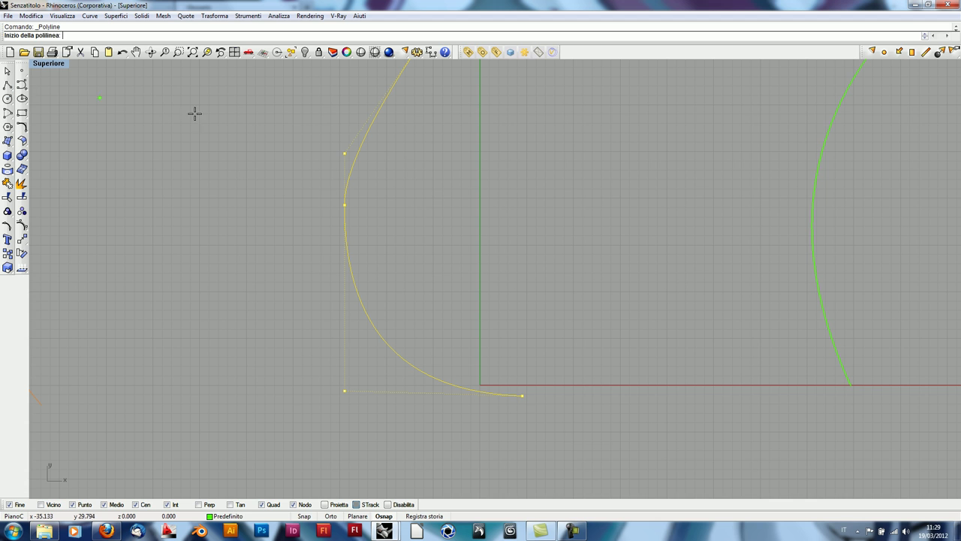
{"action": "left_click", "coordinate": [345, 153]}
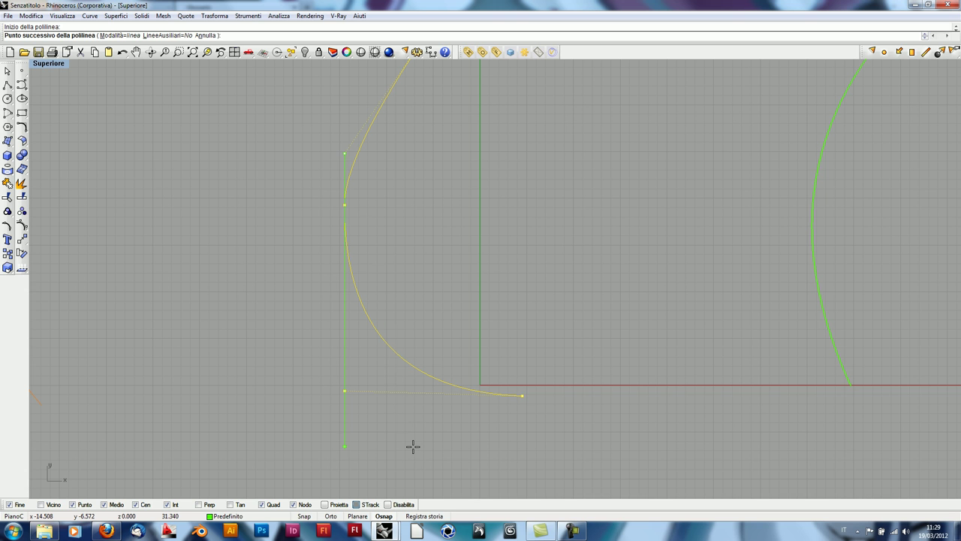
{"action": "key", "text": "Escape"}
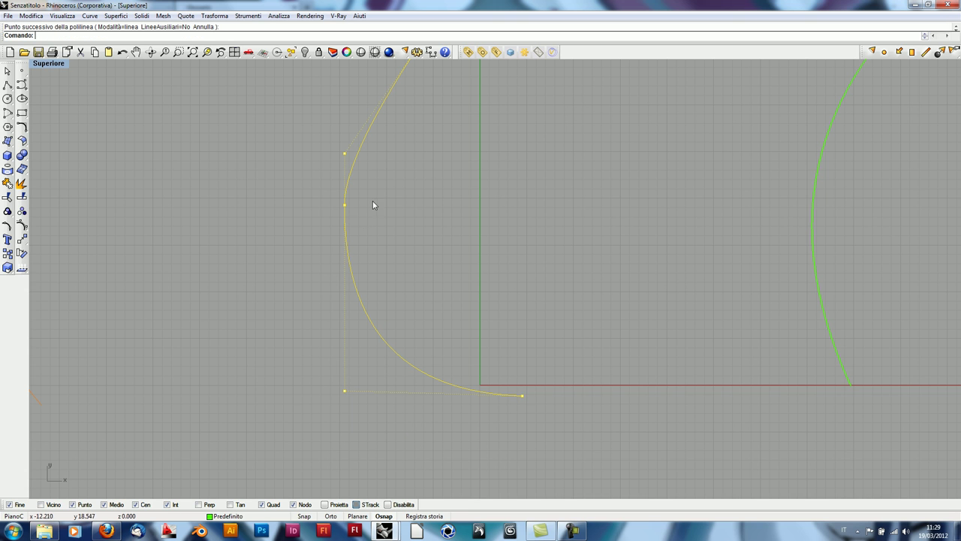
{"action": "double_click", "coordinate": [49, 63]}
Clear the G1 highlight, zoom the glossary onto Curvatura (G2), then return to Rhinoceros
{"action": "left_click", "coordinate": [105, 531]}
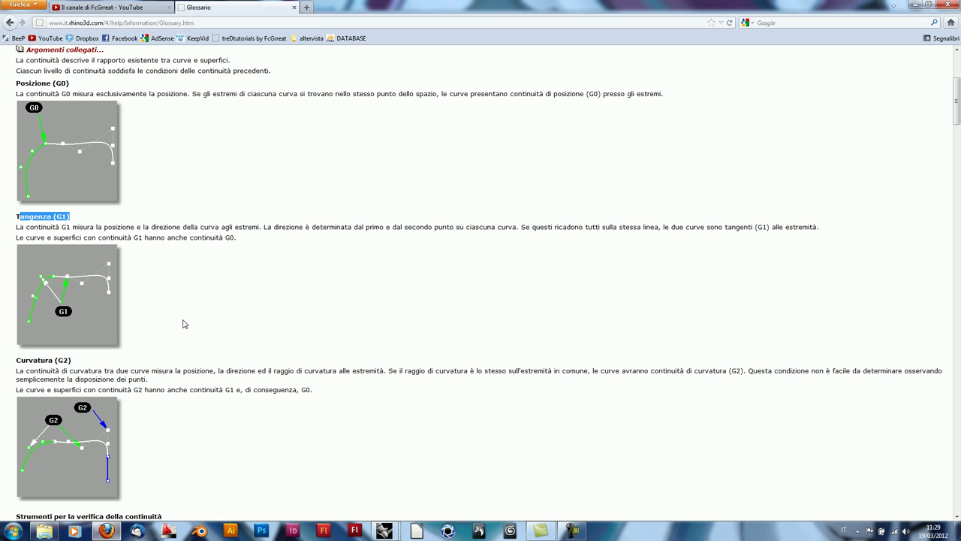
{"action": "left_click_drag", "start_coordinate": [174, 238], "coordinate": [221, 238]}
{"action": "left_click", "coordinate": [203, 263]}
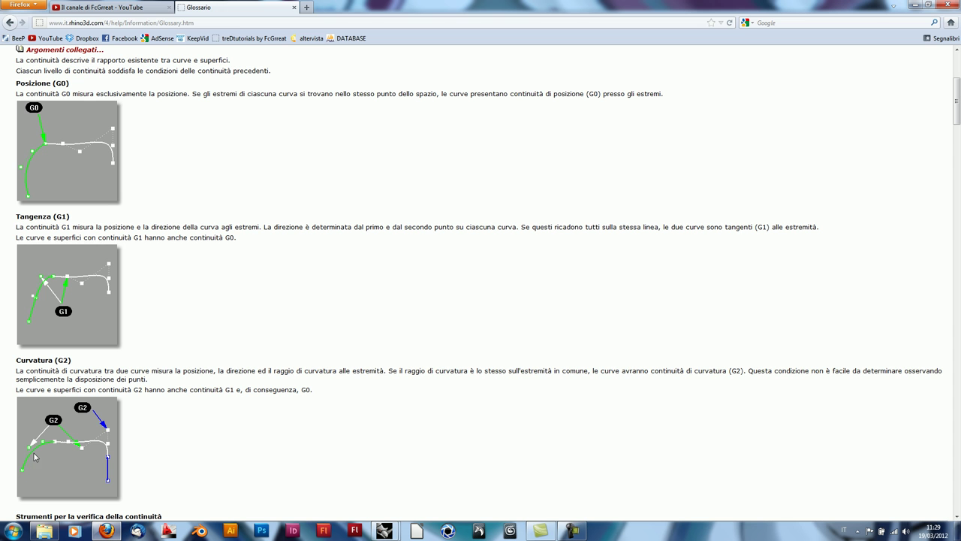
{"action": "scroll", "coordinate": [37, 452], "scroll_direction": "up", "scroll_amount": 2, "text": "ctrl"}
{"action": "scroll", "coordinate": [41, 447], "scroll_direction": "up", "scroll_amount": 2, "text": "ctrl"}
{"action": "scroll", "coordinate": [47, 439], "scroll_direction": "up", "scroll_amount": 2, "text": "ctrl"}
{"action": "scroll", "coordinate": [68, 420], "scroll_direction": "up", "scroll_amount": 5}
{"action": "scroll", "coordinate": [87, 404], "scroll_direction": "up", "scroll_amount": 2}
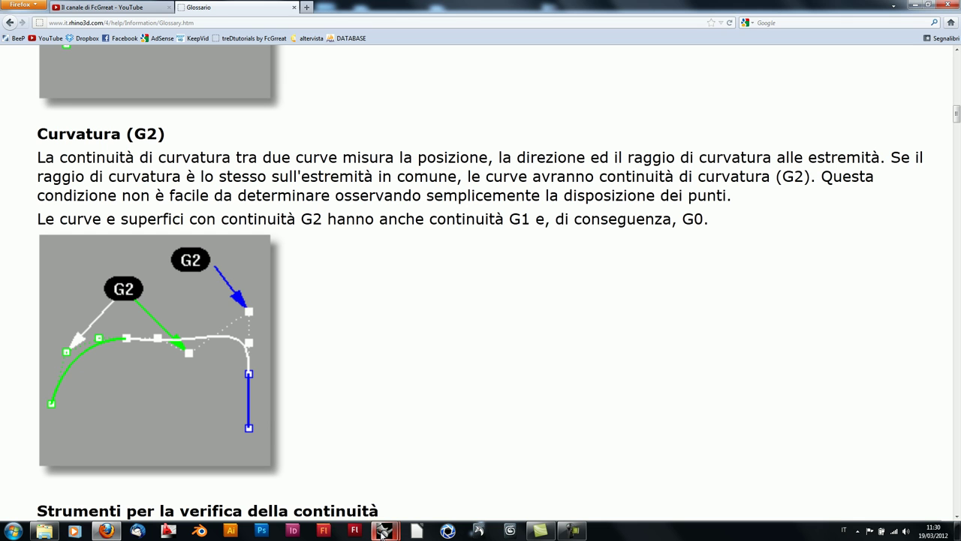
{"action": "mouse_move", "coordinate": [383, 531]}
{"action": "left_click", "coordinate": [352, 463]}
Maximize the Perspective view and show all hidden objects again
{"action": "double_click", "coordinate": [518, 65]}
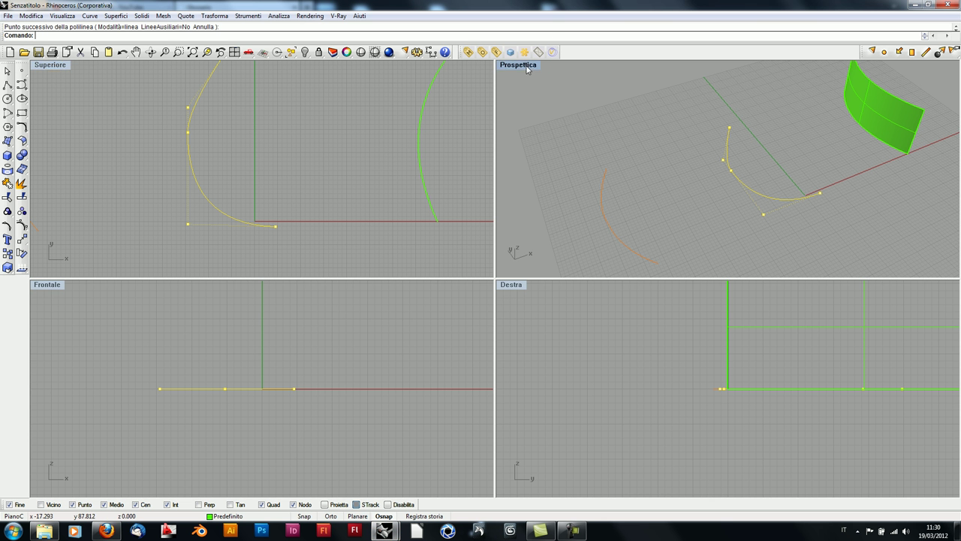
{"action": "left_click", "coordinate": [304, 52]}
{"action": "left_click", "coordinate": [321, 65]}
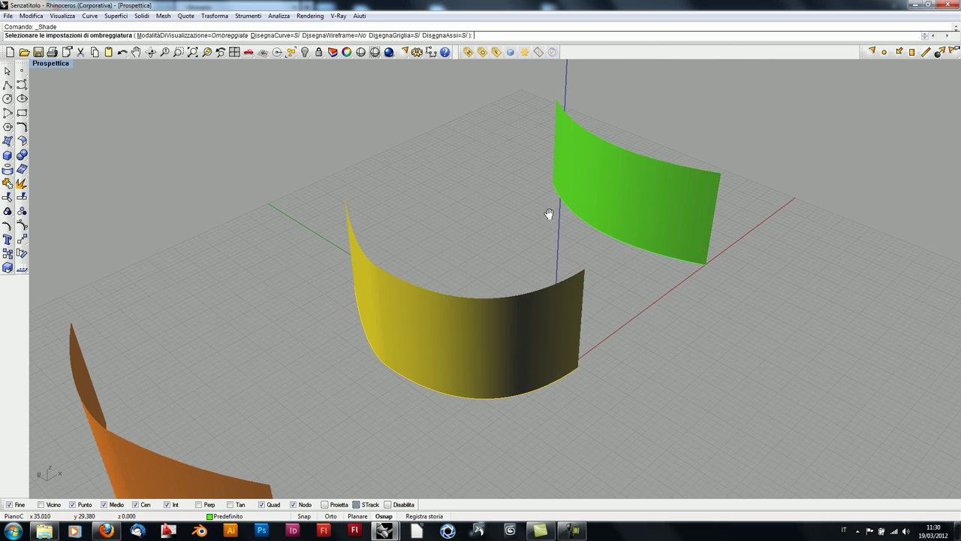
Shade the Perspective view and orbit across the yellow, green and orange surfaces
{"action": "left_click", "coordinate": [360, 52]}
{"action": "right_click_drag", "start_coordinate": [557, 210], "coordinate": [473, 234]}
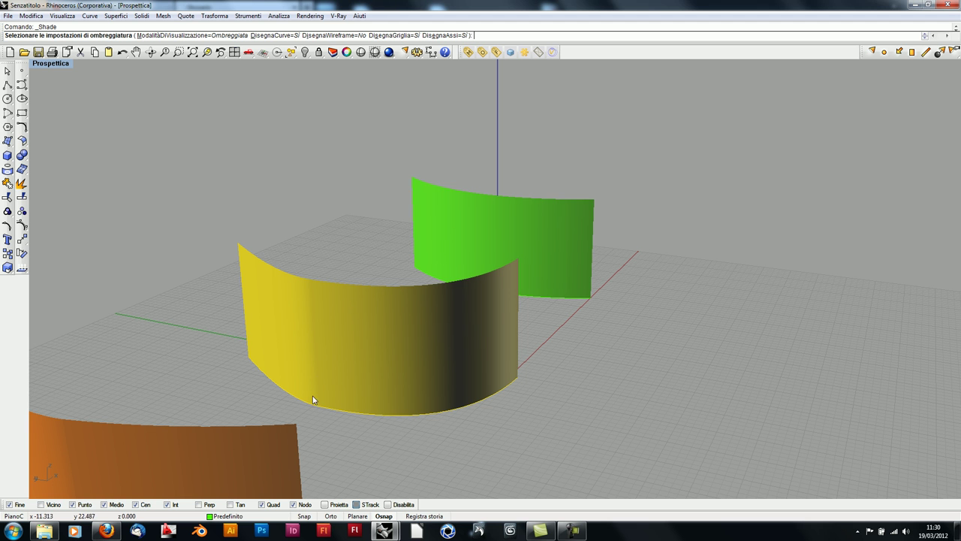
{"action": "scroll", "coordinate": [272, 386], "scroll_direction": "up", "scroll_amount": 3}
{"action": "mouse_move", "coordinate": [155, 441]}
{"action": "right_mouse_down"}
{"action": "mouse_move", "coordinate": [233, 361]}
{"action": "mouse_move", "coordinate": [280, 332]}
{"action": "right_mouse_up"}
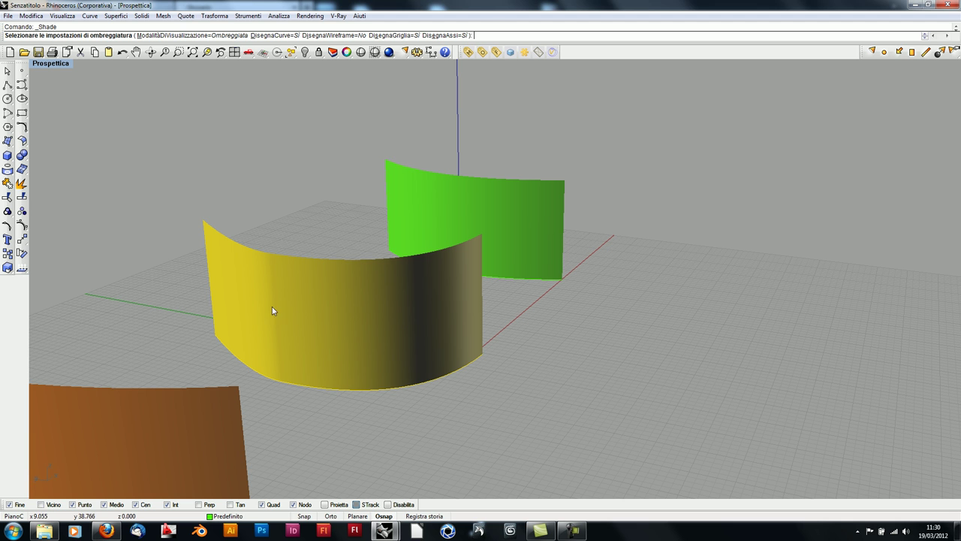
{"action": "mouse_move", "coordinate": [270, 274]}
{"action": "right_mouse_down"}
{"action": "mouse_move", "coordinate": [313, 256]}
{"action": "mouse_move", "coordinate": [359, 298]}
{"action": "right_mouse_up"}
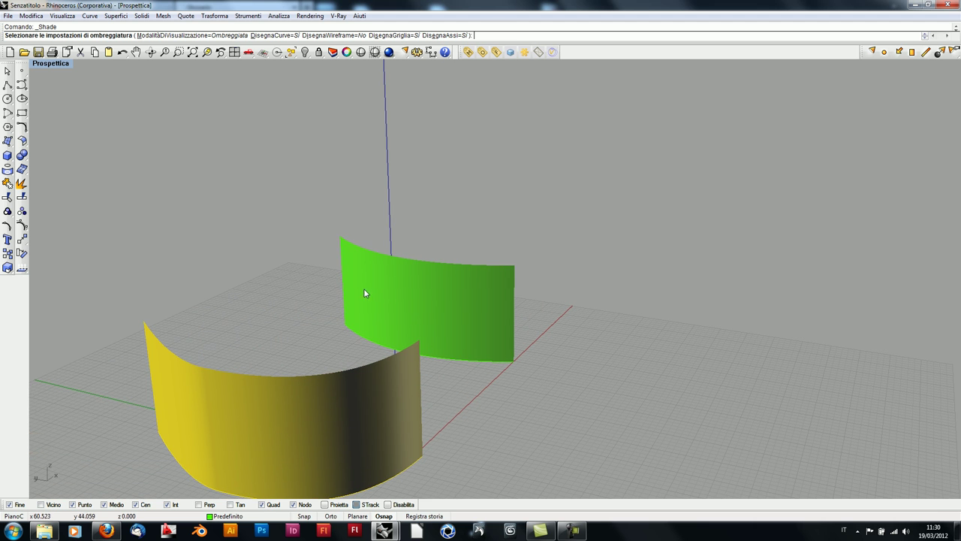
{"action": "mouse_move", "coordinate": [401, 330]}
{"action": "right_mouse_down"}
{"action": "mouse_move", "coordinate": [388, 348]}
{"action": "mouse_move", "coordinate": [412, 277]}
{"action": "right_mouse_up"}
{"action": "mouse_move", "coordinate": [393, 317]}
{"action": "right_mouse_down"}
{"action": "mouse_move", "coordinate": [491, 236]}
{"action": "mouse_move", "coordinate": [429, 279]}
{"action": "right_mouse_up"}
End the shaded preview and orbit above until orange, yellow and green surfaces all show
{"action": "key", "text": "Return"}
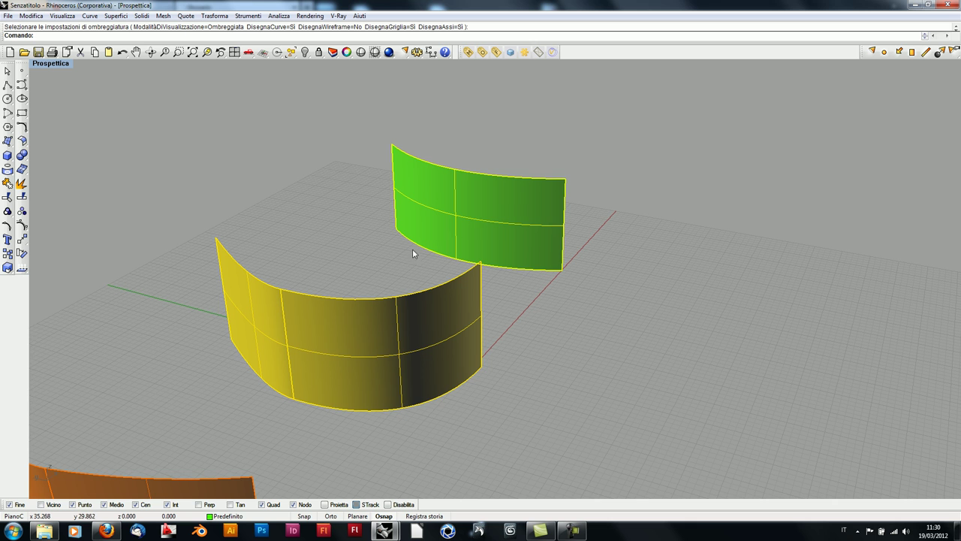
{"action": "mouse_move", "coordinate": [396, 252]}
{"action": "right_mouse_down"}
{"action": "mouse_move", "coordinate": [468, 272]}
{"action": "mouse_move", "coordinate": [398, 270]}
{"action": "mouse_move", "coordinate": [429, 239]}
{"action": "mouse_move", "coordinate": [378, 293]}
{"action": "mouse_move", "coordinate": [443, 268]}
{"action": "mouse_move", "coordinate": [425, 275]}
{"action": "mouse_move", "coordinate": [526, 322]}
{"action": "mouse_move", "coordinate": [457, 332]}
{"action": "mouse_move", "coordinate": [546, 289]}
{"action": "mouse_move", "coordinate": [465, 289]}
{"action": "mouse_move", "coordinate": [529, 308]}
{"action": "right_mouse_up"}
{"action": "scroll", "coordinate": [342, 306], "scroll_direction": "down", "scroll_amount": 3}
{"action": "right_click_drag", "start_coordinate": [466, 292], "coordinate": [476, 309]}
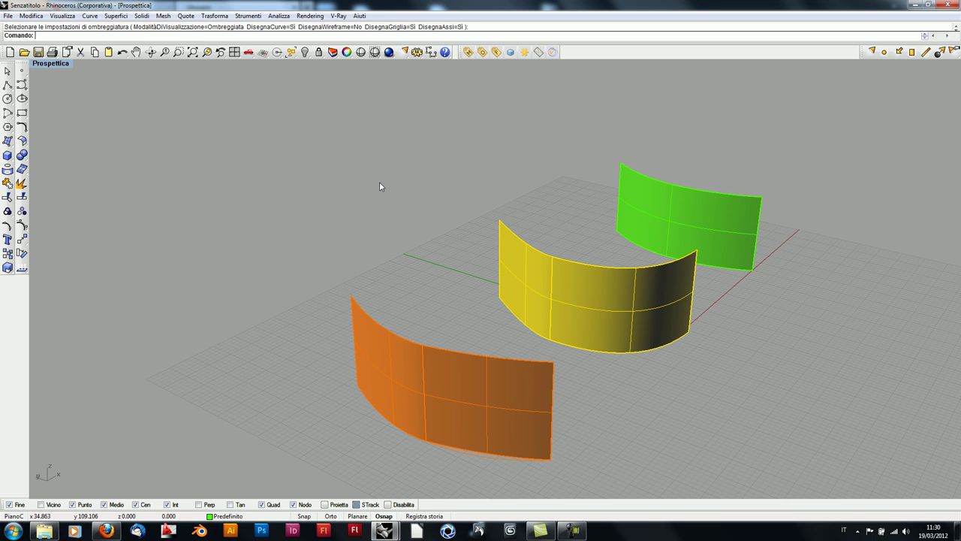
Run a Zebra analysis on the orange, yellow and green surfaces and orbit to inspect it
{"action": "left_click", "coordinate": [279, 16]}
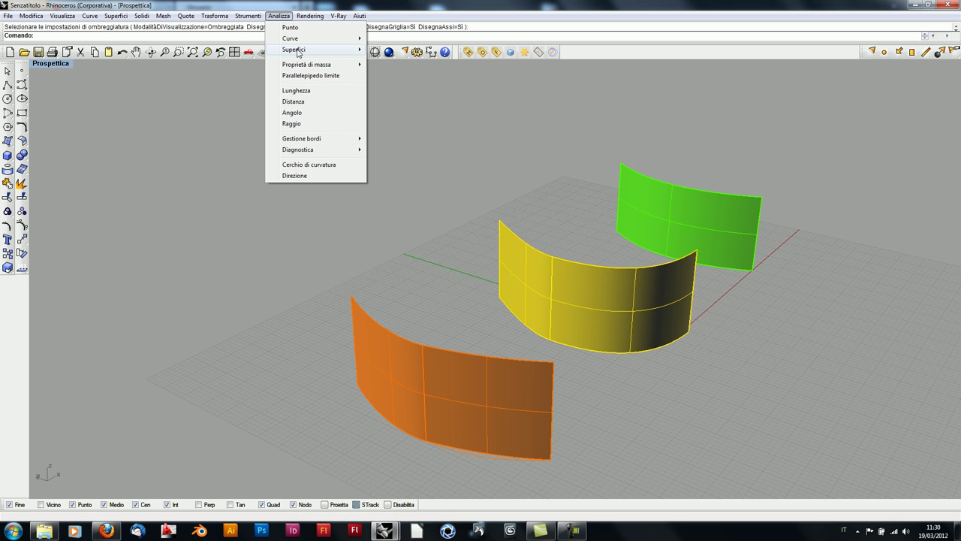
{"action": "mouse_move", "coordinate": [294, 49]}
{"action": "left_click", "coordinate": [390, 83]}
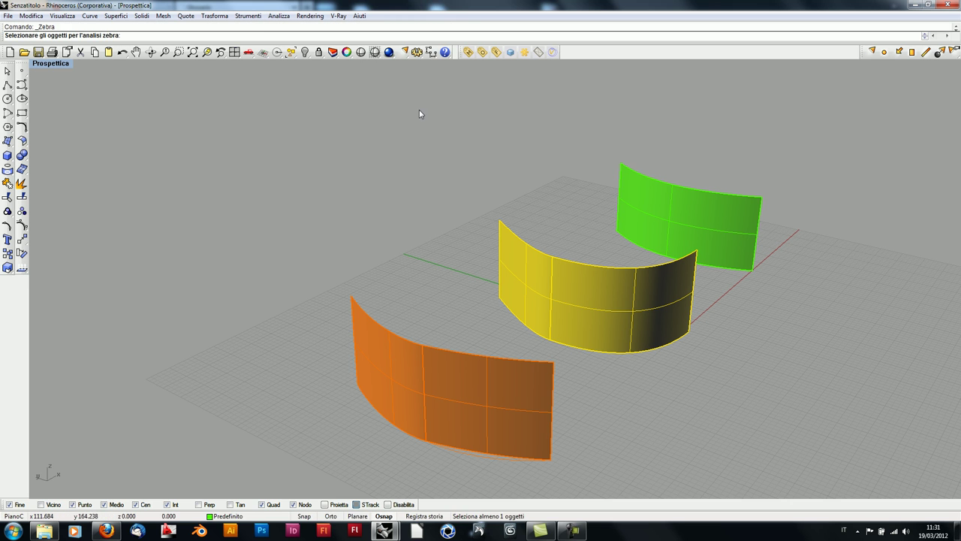
{"action": "left_click", "coordinate": [434, 393]}
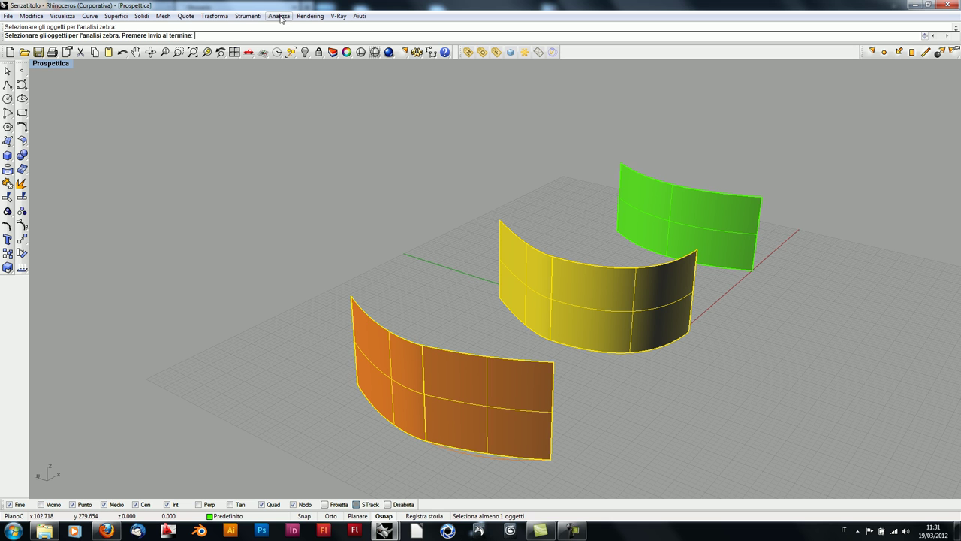
{"action": "left_click", "coordinate": [551, 301]}
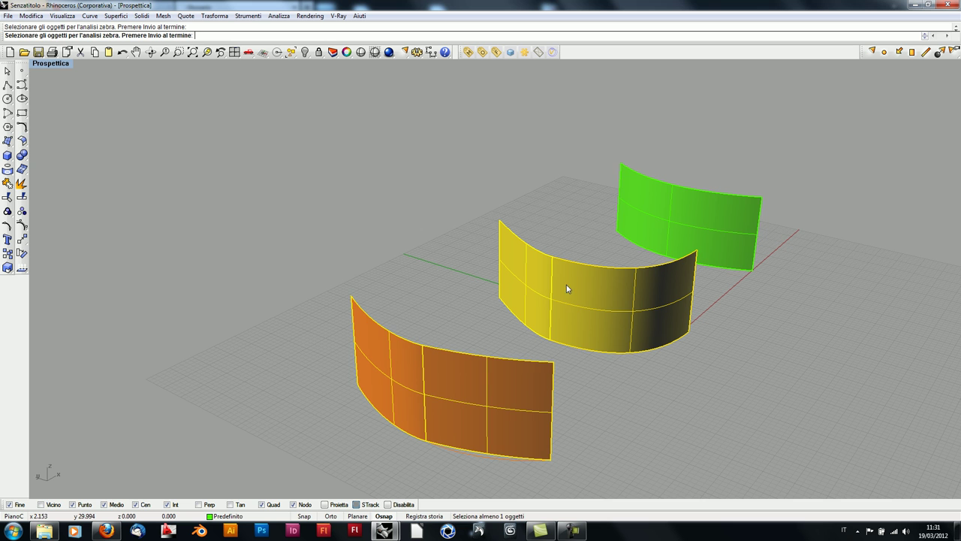
{"action": "left_click", "coordinate": [670, 218]}
{"action": "key", "text": "Return"}
{"action": "right_click_drag", "start_coordinate": [578, 299], "coordinate": [483, 301]}
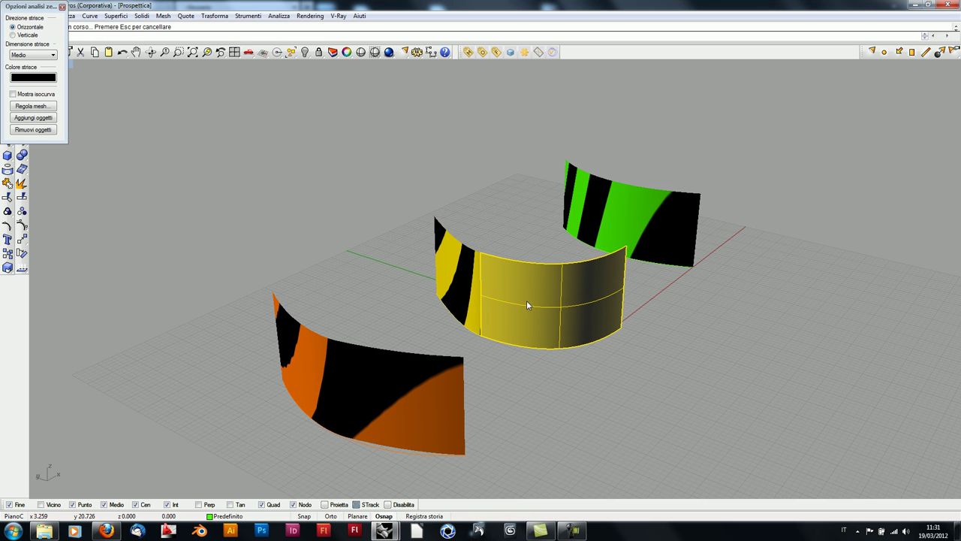
Close the Zebra panel and reopen the Analyze menu
{"action": "left_click", "coordinate": [63, 7]}
{"action": "left_click", "coordinate": [279, 15]}
{"action": "key", "text": "Escape"}
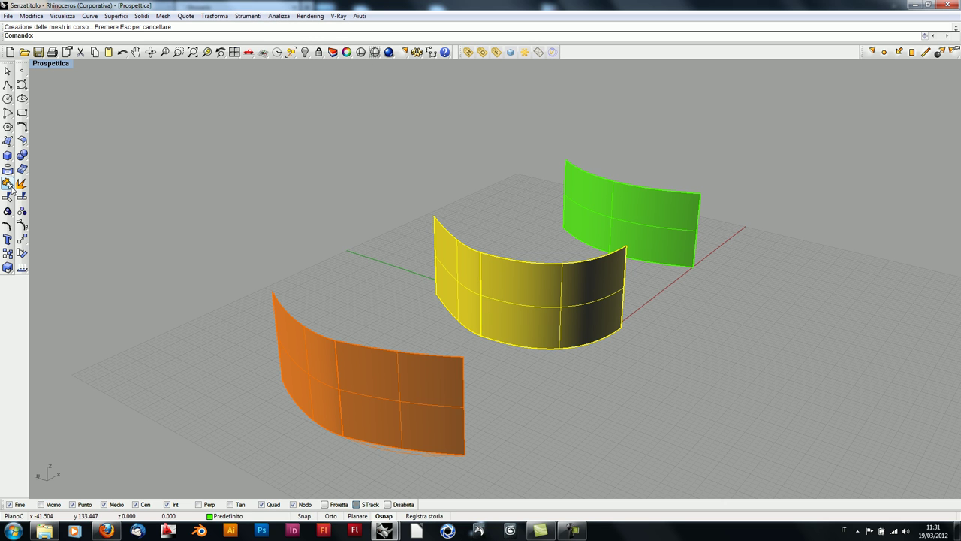
{"action": "left_click", "coordinate": [278, 16]}
{"action": "mouse_move", "coordinate": [294, 49]}
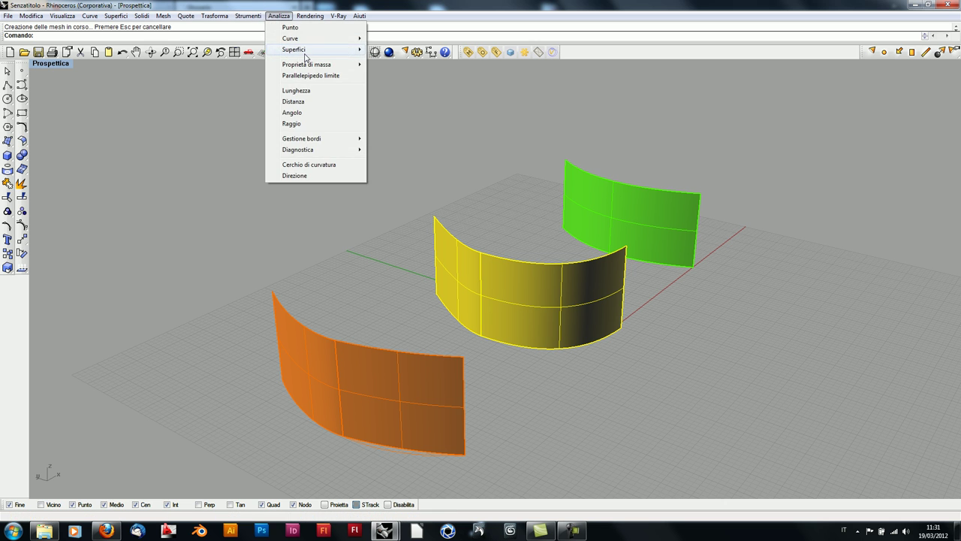
Apply Zebra stripes to the yellow, orange and green surfaces and compare them
{"action": "left_click", "coordinate": [391, 83]}
{"action": "left_click", "coordinate": [351, 437]}
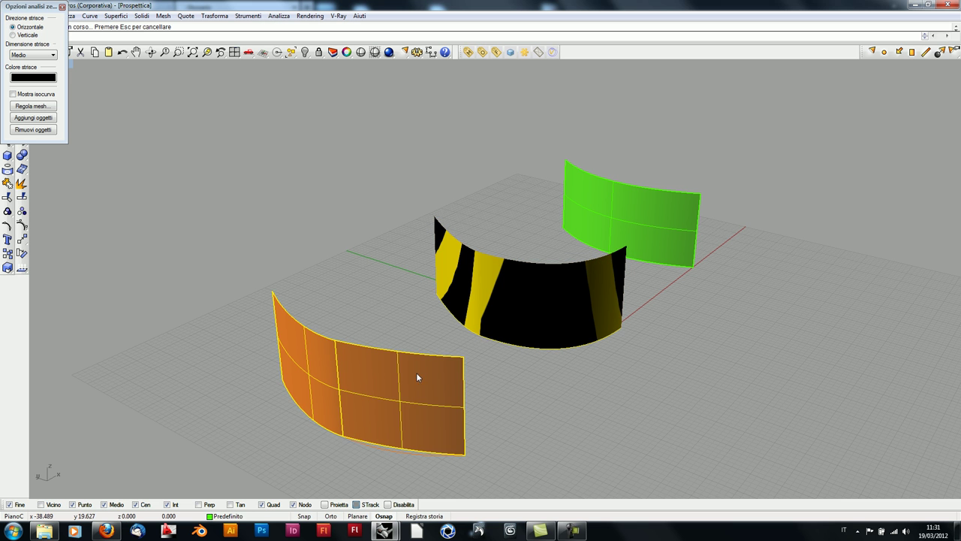
{"action": "key", "text": "Return"}
{"action": "left_click", "coordinate": [636, 206]}
{"action": "key", "text": "Return"}
{"action": "mouse_move", "coordinate": [604, 252]}
{"action": "right_mouse_down"}
{"action": "mouse_move", "coordinate": [525, 275]}
{"action": "mouse_move", "coordinate": [552, 268]}
{"action": "right_mouse_up"}
{"action": "right_click_drag", "start_coordinate": [553, 271], "coordinate": [532, 285]}
{"action": "scroll", "coordinate": [526, 288], "scroll_direction": "up", "scroll_amount": 3}
Delete the front orange surface
{"action": "left_click", "coordinate": [511, 291]}
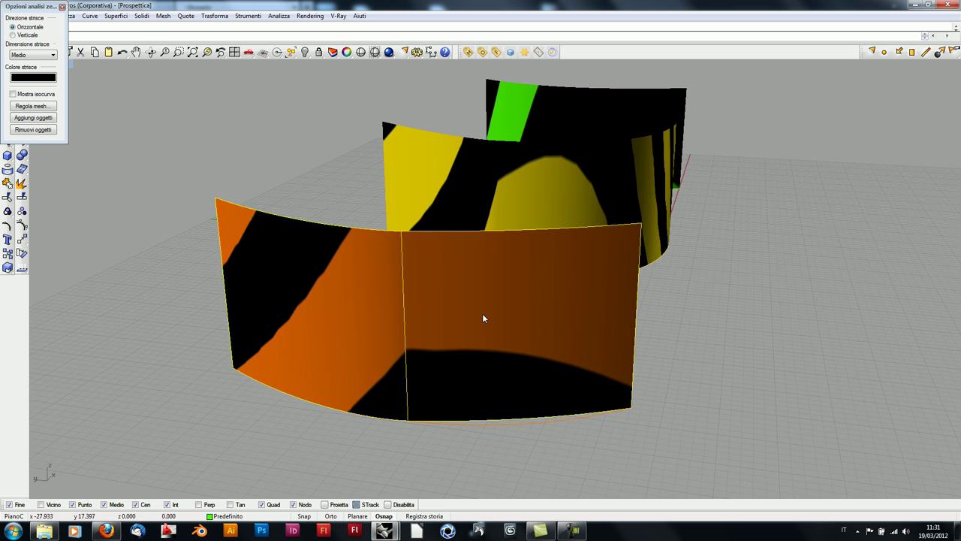
{"action": "key", "text": "Delete"}
{"action": "mouse_move", "coordinate": [515, 338]}
{"action": "right_mouse_down", "text": "shift"}
{"action": "mouse_move", "coordinate": [456, 376]}
{"action": "mouse_move", "coordinate": [331, 300]}
{"action": "right_mouse_up", "text": "shift"}
Extrude the orange arc upward into a new capped surface (Cap=Yes)
{"action": "left_click", "coordinate": [286, 347]}
{"action": "left_click", "coordinate": [8, 158]}
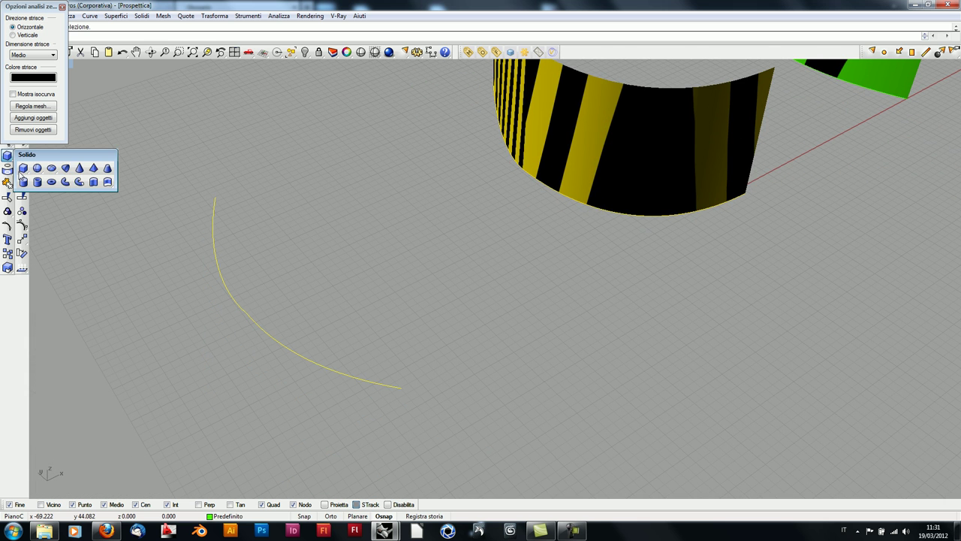
{"action": "left_click", "coordinate": [96, 181]}
{"action": "key", "text": "Return"}
{"action": "mouse_move", "coordinate": [354, 208]}
{"action": "right_mouse_down"}
{"action": "mouse_move", "coordinate": [393, 247]}
{"action": "mouse_move", "coordinate": [464, 248]}
{"action": "right_mouse_up"}
Add the front green surface to the Zebra analysis and orbit to see its stripes break at the middle seam
{"action": "left_click", "coordinate": [279, 16]}
{"action": "mouse_move", "coordinate": [293, 50]}
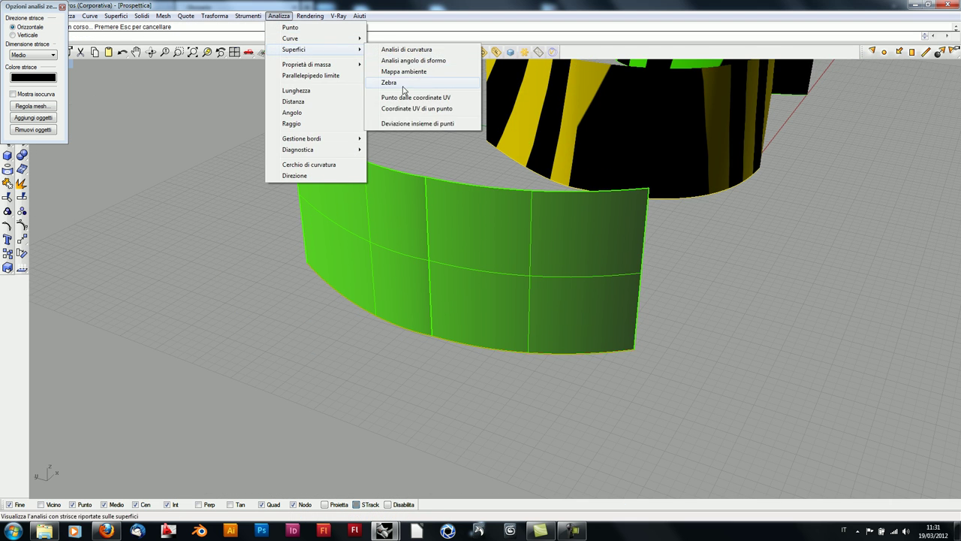
{"action": "left_click", "coordinate": [406, 83]}
{"action": "left_click", "coordinate": [505, 247]}
{"action": "left_click", "coordinate": [280, 16]}
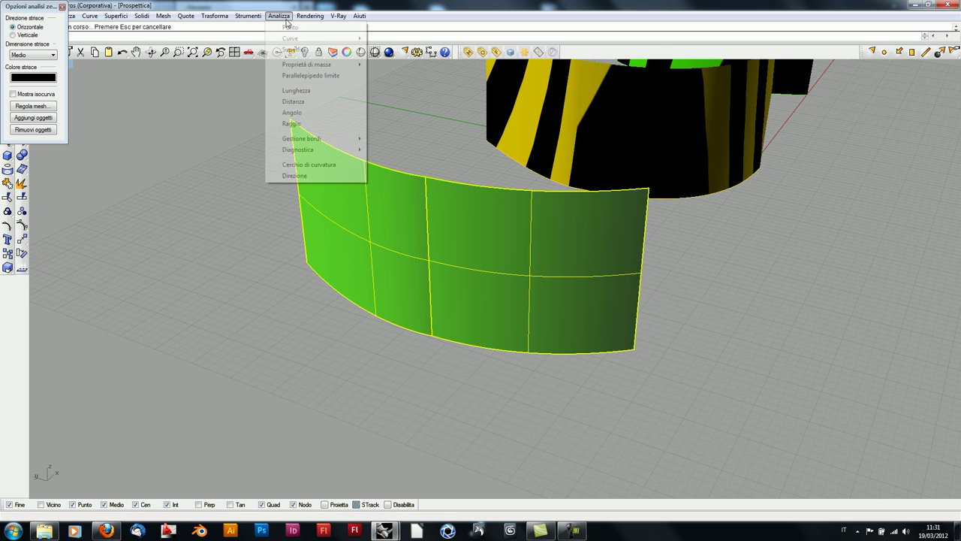
{"action": "mouse_move", "coordinate": [294, 49]}
{"action": "left_click", "coordinate": [407, 82]}
{"action": "mouse_move", "coordinate": [448, 173]}
{"action": "right_mouse_down"}
{"action": "mouse_move", "coordinate": [462, 266]}
{"action": "mouse_move", "coordinate": [457, 243]}
{"action": "mouse_move", "coordinate": [453, 253]}
{"action": "right_mouse_up"}
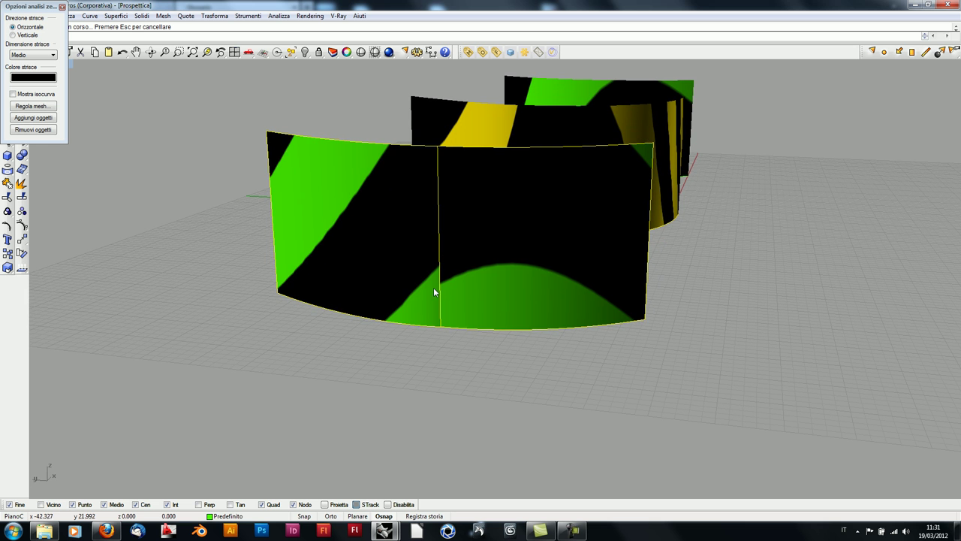
{"action": "right_click_drag", "start_coordinate": [442, 286], "coordinate": [444, 272]}
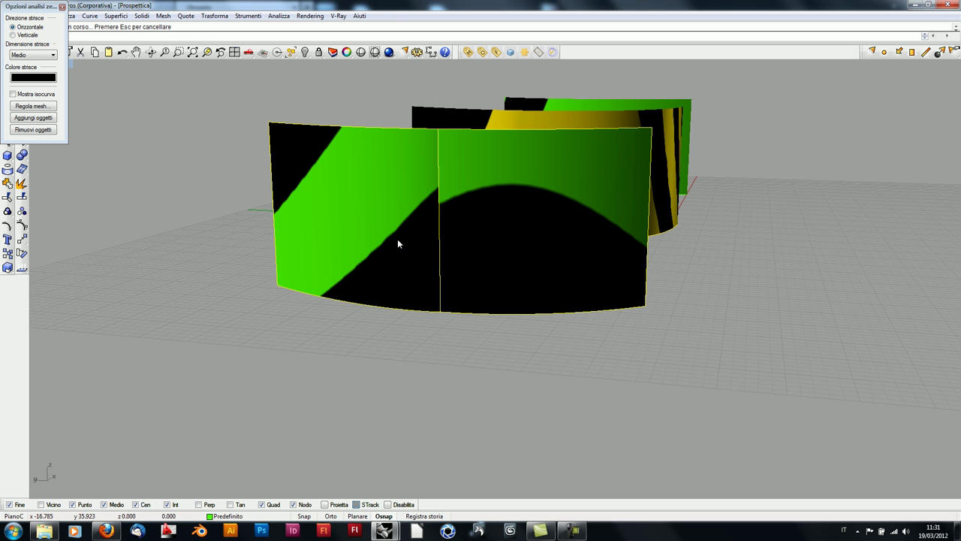
{"action": "mouse_move", "coordinate": [383, 256]}
{"action": "right_mouse_down"}
{"action": "mouse_move", "coordinate": [404, 247]}
{"action": "mouse_move", "coordinate": [397, 305]}
{"action": "mouse_move", "coordinate": [413, 272]}
{"action": "right_mouse_up"}
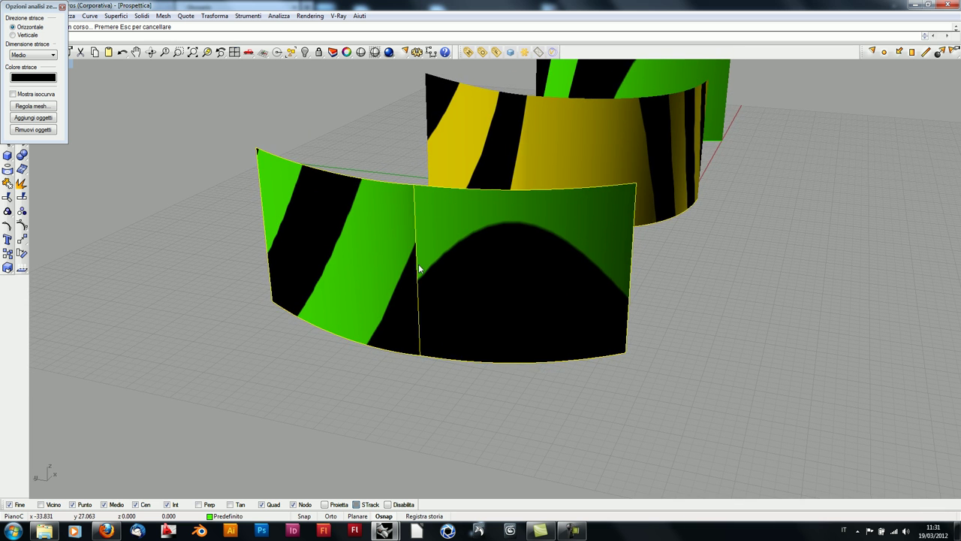
{"action": "left_click", "coordinate": [463, 402]}
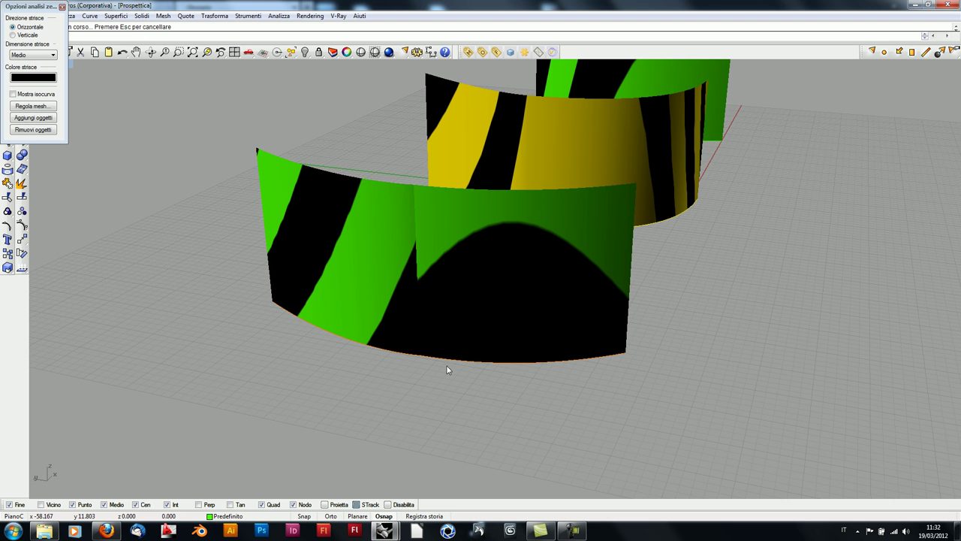
{"action": "scroll", "coordinate": [418, 248], "scroll_direction": "up", "scroll_amount": 5}
{"action": "scroll", "coordinate": [414, 256], "scroll_direction": "up", "scroll_amount": 2}
{"action": "scroll", "coordinate": [411, 266], "scroll_direction": "down", "scroll_amount": 1}
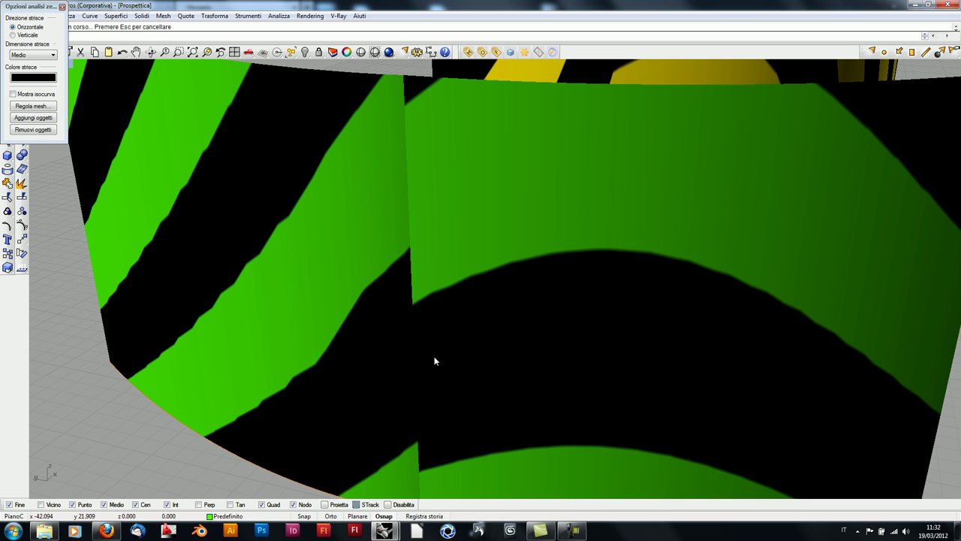
{"action": "scroll", "coordinate": [434, 356], "scroll_direction": "down", "scroll_amount": 5}
{"action": "right_click_drag", "start_coordinate": [426, 311], "coordinate": [404, 300]}
{"action": "scroll", "coordinate": [359, 313], "scroll_direction": "up", "scroll_amount": 5}
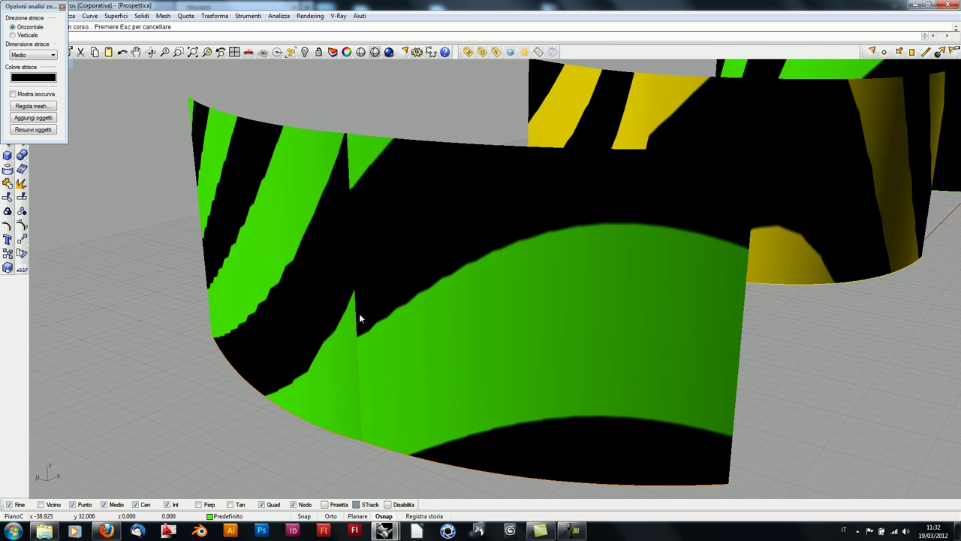
{"action": "right_click_drag", "start_coordinate": [354, 275], "coordinate": [357, 264]}
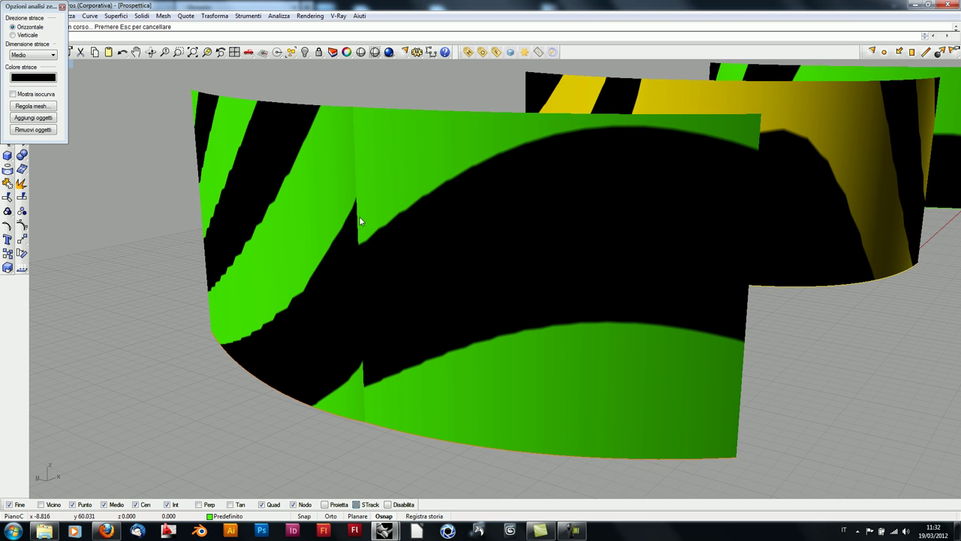
{"action": "scroll", "coordinate": [359, 219], "scroll_direction": "down", "scroll_amount": 2}
{"action": "mouse_move", "coordinate": [358, 215]}
{"action": "right_mouse_down"}
{"action": "mouse_move", "coordinate": [347, 202]}
{"action": "mouse_move", "coordinate": [348, 268]}
{"action": "mouse_move", "coordinate": [399, 256]}
{"action": "right_mouse_up"}
{"action": "scroll", "coordinate": [347, 202], "scroll_direction": "down", "scroll_amount": 3}
{"action": "scroll", "coordinate": [451, 263], "scroll_direction": "up", "scroll_amount": 4}
{"action": "scroll", "coordinate": [493, 268], "scroll_direction": "up", "scroll_amount": 2}
{"action": "mouse_move", "coordinate": [530, 261]}
{"action": "right_mouse_down"}
{"action": "mouse_move", "coordinate": [461, 290]}
{"action": "mouse_move", "coordinate": [515, 292]}
{"action": "mouse_move", "coordinate": [489, 290]}
{"action": "right_mouse_up"}
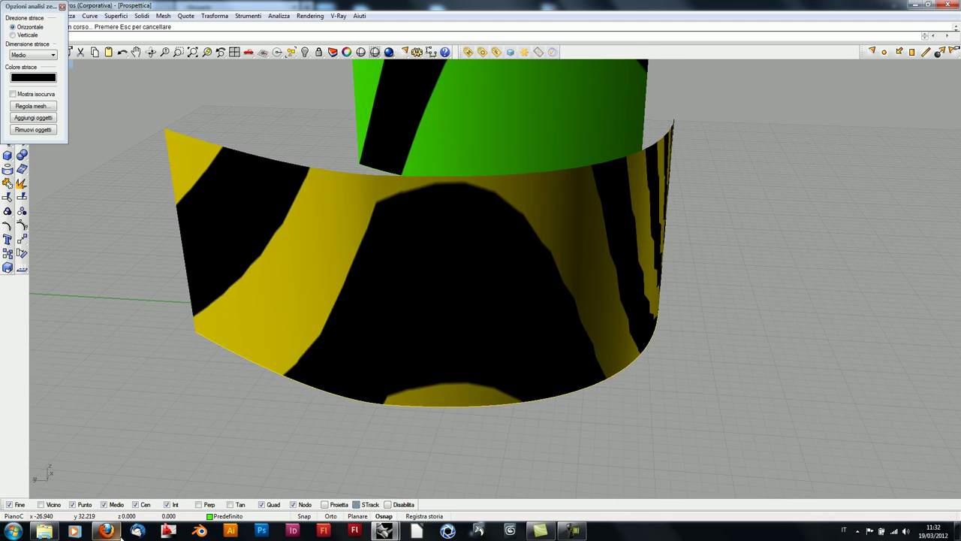
{"action": "left_click", "coordinate": [118, 533]}
{"action": "key", "text": "alt+Tab"}
{"action": "mouse_move", "coordinate": [444, 303]}
{"action": "right_mouse_down"}
{"action": "mouse_move", "coordinate": [457, 301]}
{"action": "mouse_move", "coordinate": [461, 286]}
{"action": "mouse_move", "coordinate": [425, 314]}
{"action": "mouse_move", "coordinate": [470, 317]}
{"action": "mouse_move", "coordinate": [488, 338]}
{"action": "mouse_move", "coordinate": [442, 301]}
{"action": "mouse_move", "coordinate": [455, 301]}
{"action": "mouse_move", "coordinate": [454, 288]}
{"action": "right_mouse_up"}
{"action": "mouse_move", "coordinate": [373, 189]}
{"action": "right_mouse_down"}
{"action": "mouse_move", "coordinate": [428, 227]}
{"action": "mouse_move", "coordinate": [421, 223]}
{"action": "mouse_move", "coordinate": [461, 217]}
{"action": "mouse_move", "coordinate": [476, 227]}
{"action": "mouse_move", "coordinate": [468, 232]}
{"action": "mouse_move", "coordinate": [457, 217]}
{"action": "mouse_move", "coordinate": [358, 298]}
{"action": "right_mouse_up"}
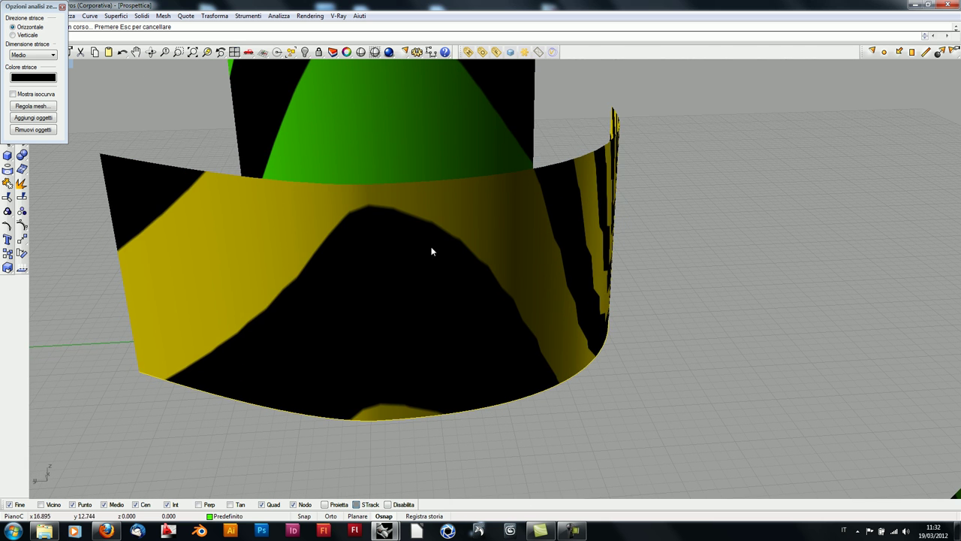
{"action": "scroll", "coordinate": [403, 241], "scroll_direction": "down", "scroll_amount": 2}
{"action": "mouse_move", "coordinate": [403, 241]}
{"action": "right_mouse_down"}
{"action": "mouse_move", "coordinate": [461, 229]}
{"action": "mouse_move", "coordinate": [431, 390]}
{"action": "mouse_move", "coordinate": [429, 347]}
{"action": "mouse_move", "coordinate": [456, 333]}
{"action": "right_mouse_up"}
{"action": "mouse_move", "coordinate": [376, 324]}
{"action": "right_mouse_down"}
{"action": "mouse_move", "coordinate": [436, 280]}
{"action": "mouse_move", "coordinate": [407, 318]}
{"action": "mouse_move", "coordinate": [406, 307]}
{"action": "mouse_move", "coordinate": [314, 347]}
{"action": "mouse_move", "coordinate": [333, 337]}
{"action": "mouse_move", "coordinate": [428, 338]}
{"action": "mouse_move", "coordinate": [321, 387]}
{"action": "mouse_move", "coordinate": [334, 406]}
{"action": "mouse_move", "coordinate": [373, 408]}
{"action": "mouse_move", "coordinate": [361, 401]}
{"action": "right_mouse_up"}
{"action": "mouse_move", "coordinate": [316, 425]}
{"action": "right_mouse_down"}
{"action": "mouse_move", "coordinate": [329, 418]}
{"action": "mouse_move", "coordinate": [369, 298]}
{"action": "right_mouse_up"}
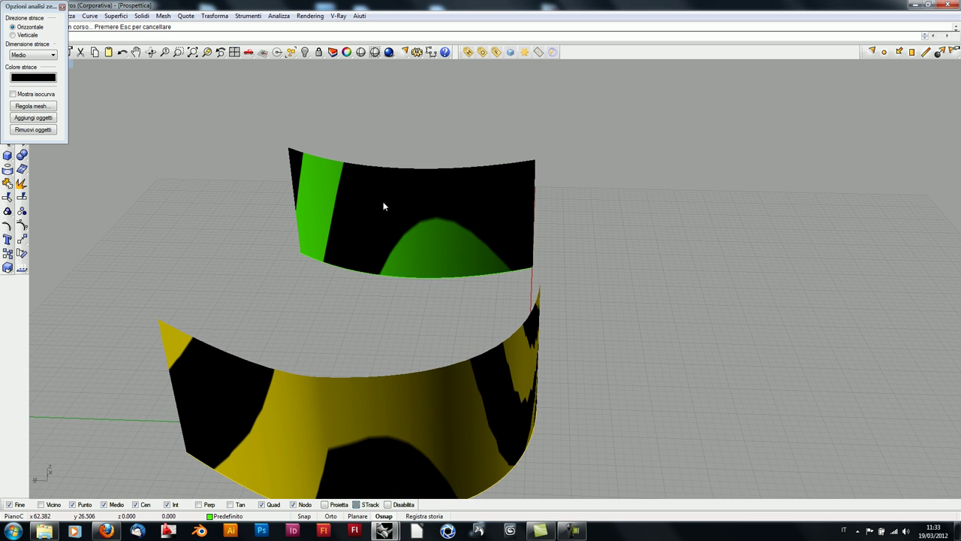
{"action": "mouse_move", "coordinate": [398, 203]}
{"action": "right_mouse_down"}
{"action": "mouse_move", "coordinate": [419, 249]}
{"action": "mouse_move", "coordinate": [457, 251]}
{"action": "mouse_move", "coordinate": [376, 258]}
{"action": "mouse_move", "coordinate": [439, 202]}
{"action": "right_mouse_up"}
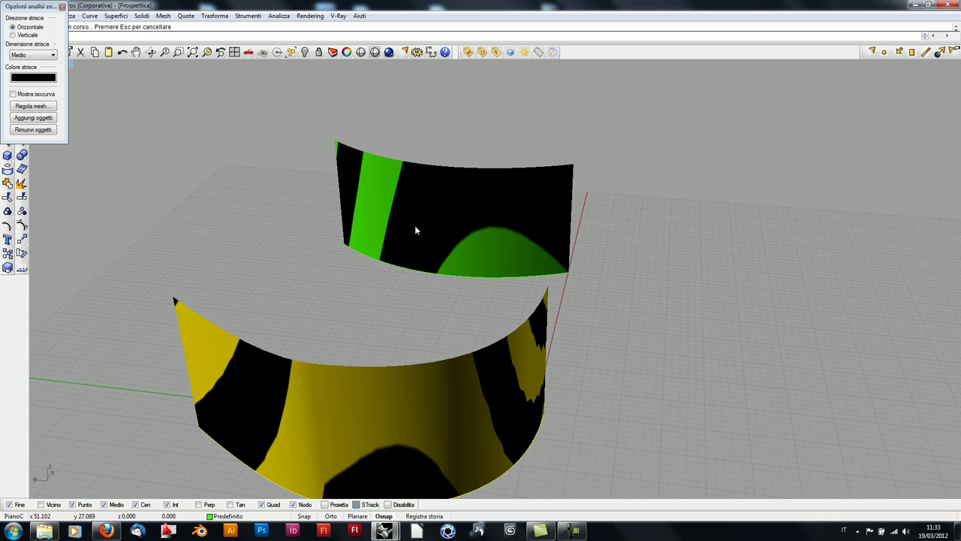
{"action": "mouse_move", "coordinate": [411, 275]}
{"action": "right_mouse_down"}
{"action": "mouse_move", "coordinate": [397, 257]}
{"action": "mouse_move", "coordinate": [401, 308]}
{"action": "right_mouse_up"}
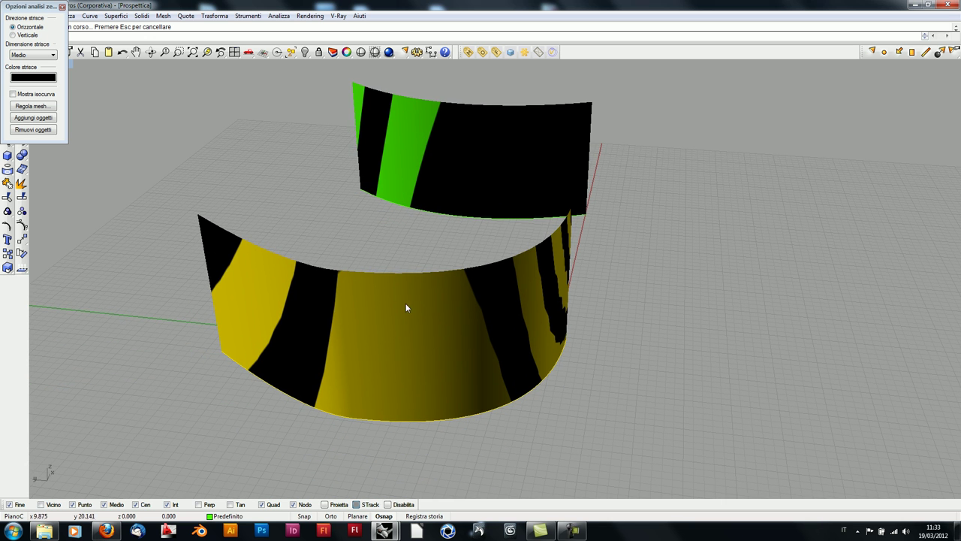
{"action": "scroll", "coordinate": [398, 303], "scroll_direction": "down", "scroll_amount": 5}
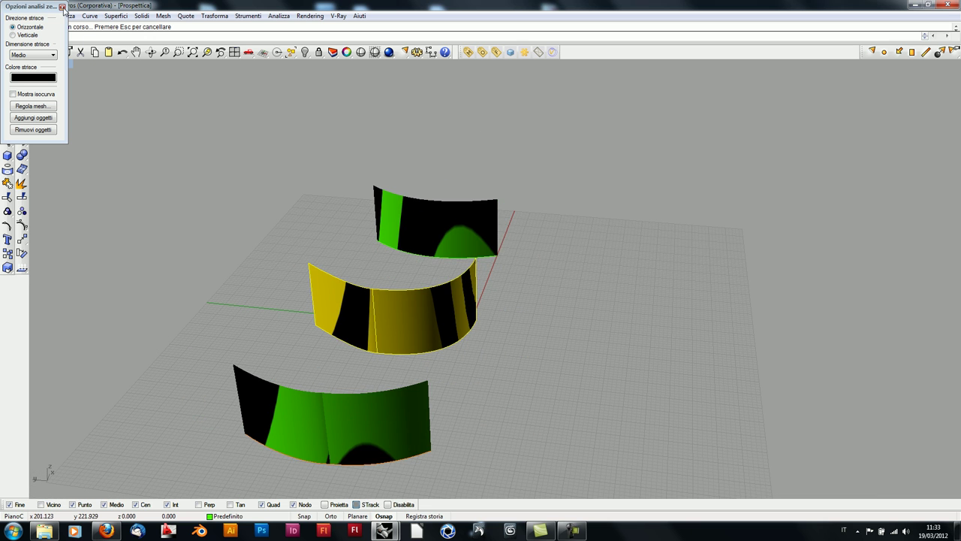
Close the Zebra analysis and orbit the SediaRotelle chair seat to a side view
{"action": "left_click", "coordinate": [63, 6]}
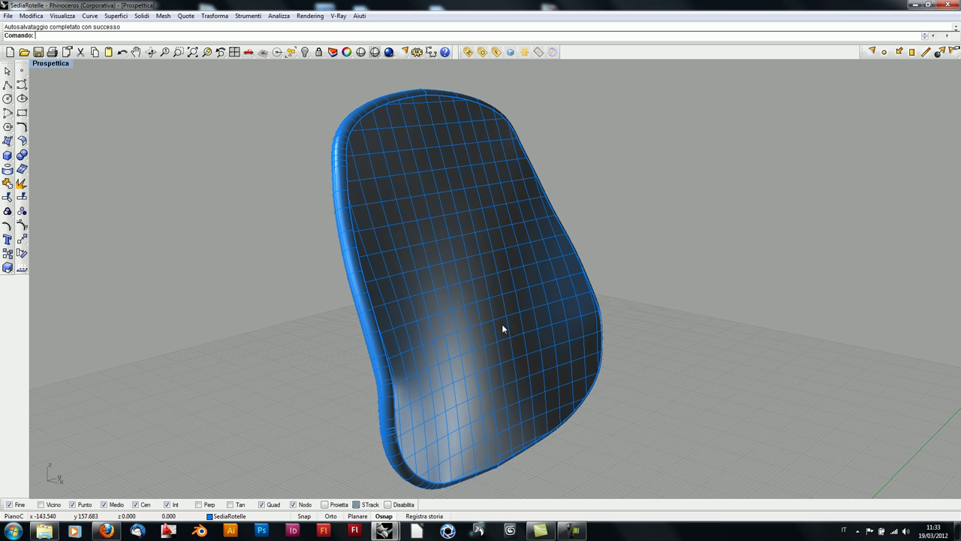
{"action": "mouse_move", "coordinate": [502, 324]}
{"action": "right_mouse_down"}
{"action": "mouse_move", "coordinate": [576, 278]}
{"action": "mouse_move", "coordinate": [595, 306]}
{"action": "mouse_move", "coordinate": [560, 250]}
{"action": "mouse_move", "coordinate": [502, 331]}
{"action": "mouse_move", "coordinate": [468, 338]}
{"action": "mouse_move", "coordinate": [440, 333]}
{"action": "mouse_move", "coordinate": [528, 305]}
{"action": "mouse_move", "coordinate": [399, 321]}
{"action": "mouse_move", "coordinate": [392, 290]}
{"action": "mouse_move", "coordinate": [355, 264]}
{"action": "right_mouse_up"}
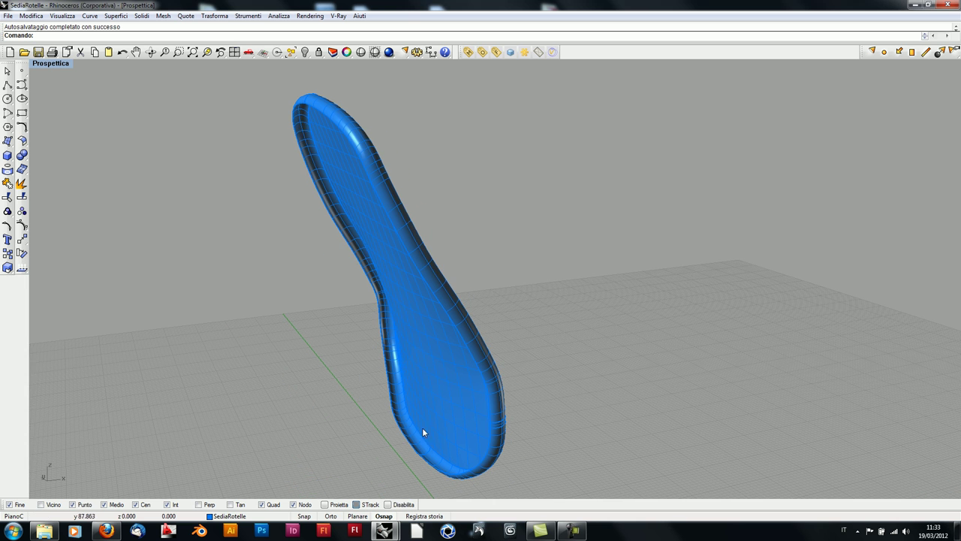
Select the chair seat polysurface and explode it with Esplodi
{"action": "mouse_move", "coordinate": [413, 239]}
{"action": "right_mouse_down"}
{"action": "mouse_move", "coordinate": [315, 234]}
{"action": "mouse_move", "coordinate": [390, 221]}
{"action": "mouse_move", "coordinate": [295, 177]}
{"action": "right_mouse_up"}
{"action": "scroll", "coordinate": [295, 177], "scroll_direction": "up", "scroll_amount": 3}
{"action": "left_click", "coordinate": [315, 142]}
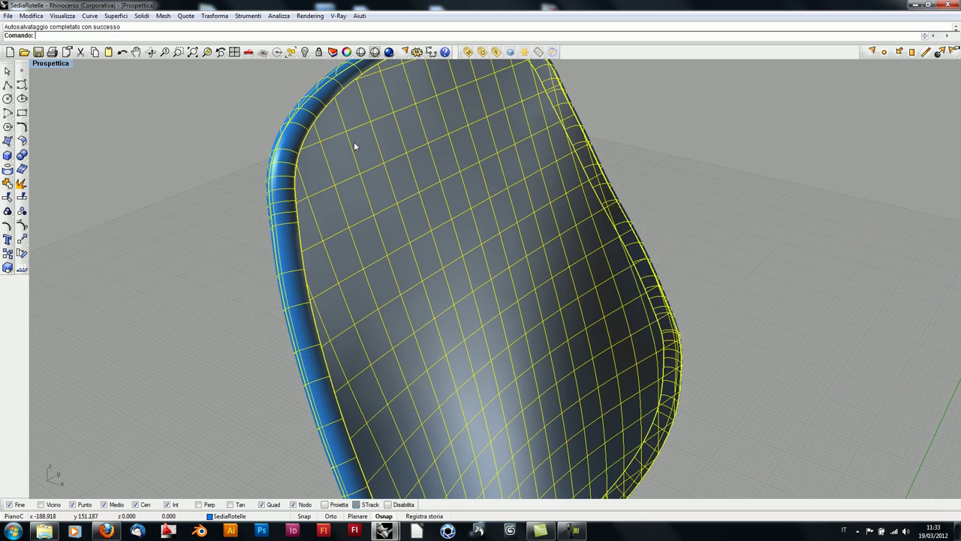
{"action": "right_click_drag", "start_coordinate": [353, 141], "coordinate": [150, 223]}
{"action": "left_click", "coordinate": [21, 184]}
Select the separated surfaces, including the top-left edge strip and the chair back
{"action": "mouse_move", "coordinate": [110, 180]}
{"action": "right_mouse_down"}
{"action": "mouse_move", "coordinate": [253, 227]}
{"action": "mouse_move", "coordinate": [205, 167]}
{"action": "mouse_move", "coordinate": [244, 201]}
{"action": "mouse_move", "coordinate": [289, 116]}
{"action": "right_mouse_up"}
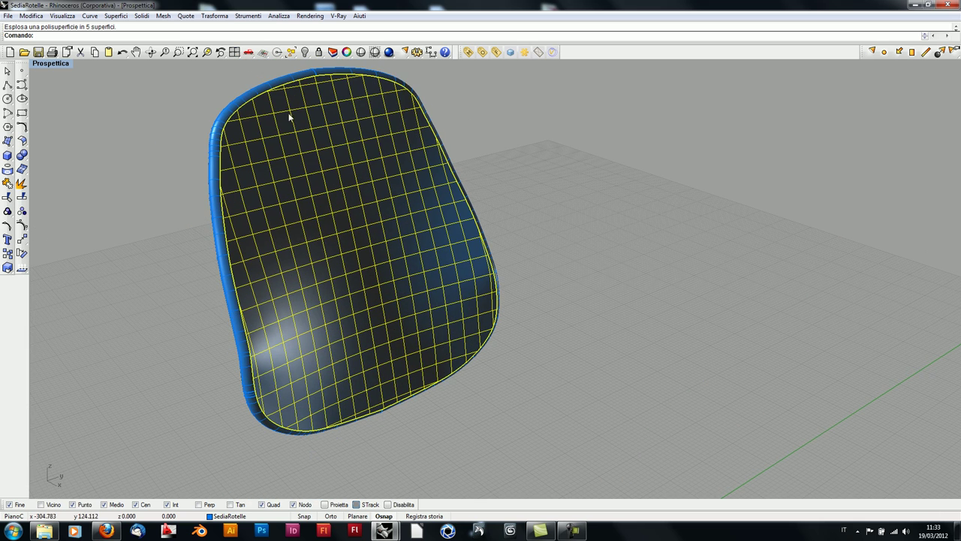
{"action": "left_click", "coordinate": [291, 86]}
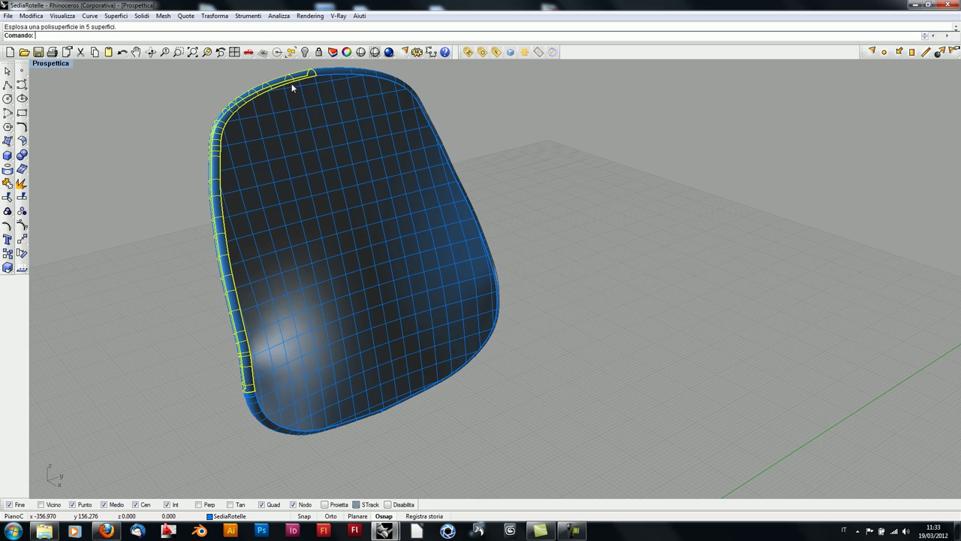
{"action": "right_click_drag", "start_coordinate": [448, 358], "coordinate": [514, 402]}
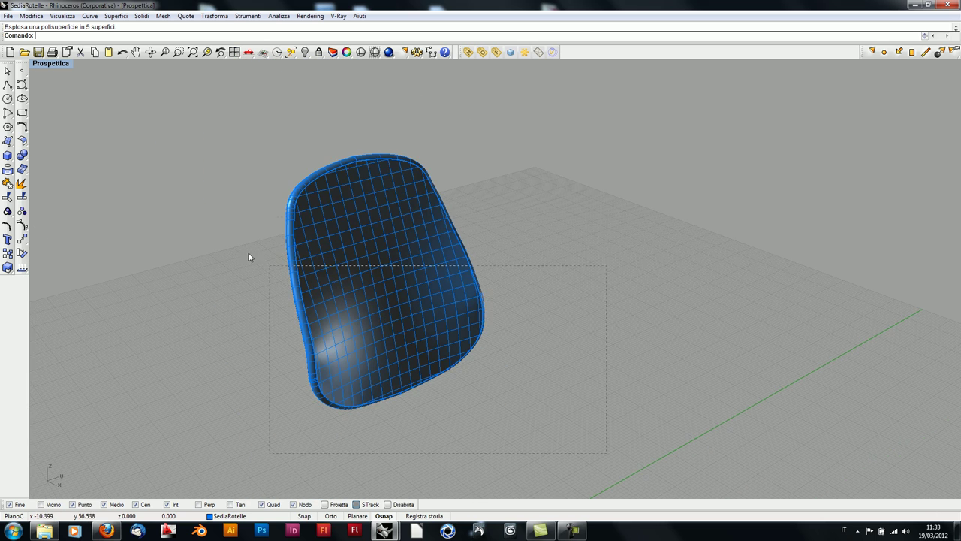
{"action": "left_click_drag", "start_coordinate": [171, 142], "coordinate": [171, 143]}
{"action": "left_click", "coordinate": [8, 182]}
{"action": "mouse_move", "coordinate": [203, 268]}
{"action": "right_mouse_down"}
{"action": "mouse_move", "coordinate": [296, 283]}
{"action": "mouse_move", "coordinate": [307, 223]}
{"action": "mouse_move", "coordinate": [365, 266]}
{"action": "mouse_move", "coordinate": [338, 248]}
{"action": "right_mouse_up"}
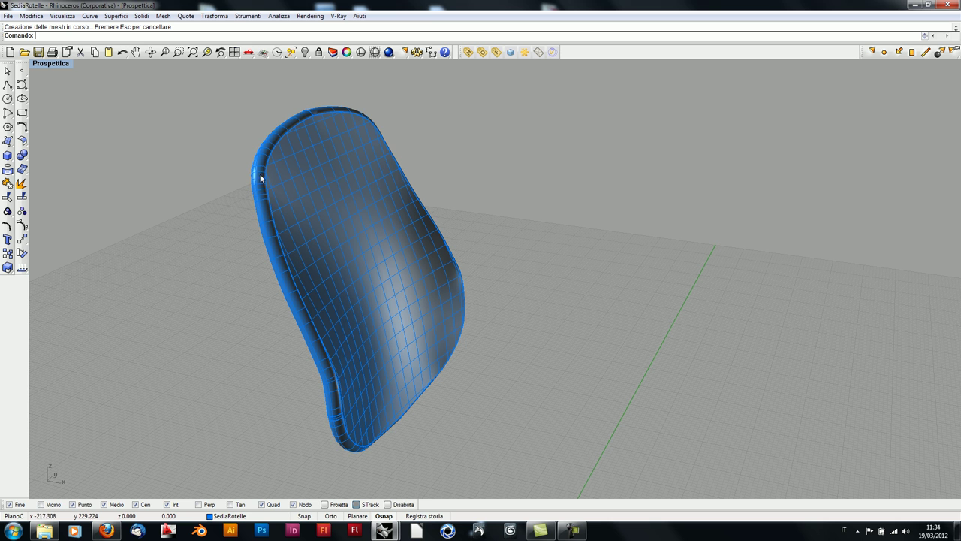
{"action": "scroll", "coordinate": [285, 274], "scroll_direction": "up", "scroll_amount": 5}
{"action": "scroll", "coordinate": [240, 252], "scroll_direction": "up", "scroll_amount": 2}
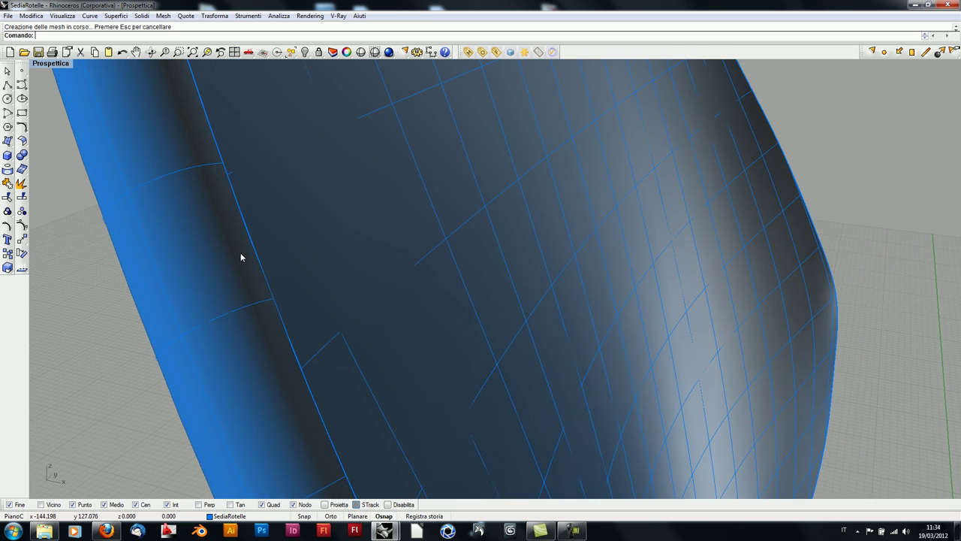
{"action": "scroll", "coordinate": [240, 253], "scroll_direction": "down", "scroll_amount": 5}
{"action": "scroll", "coordinate": [240, 256], "scroll_direction": "down", "scroll_amount": 2}
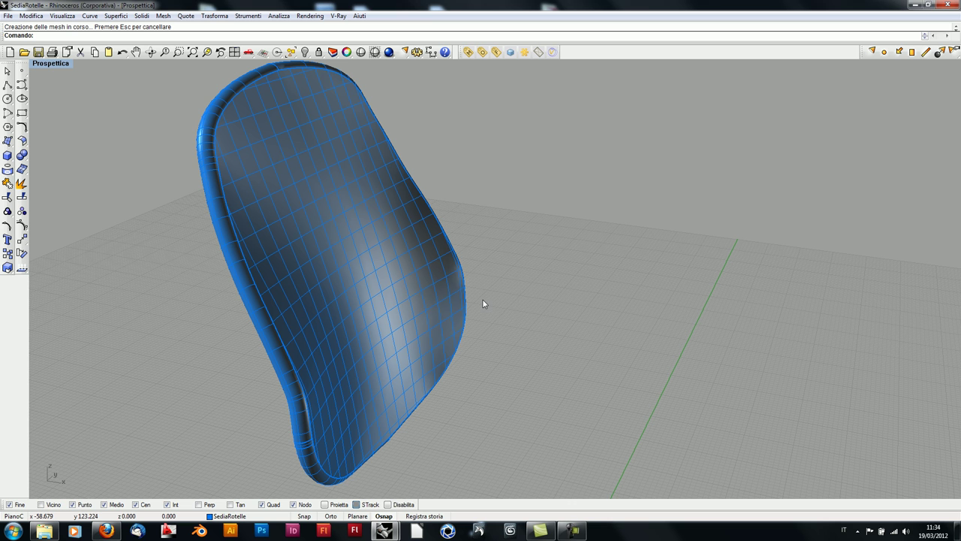
{"action": "left_click", "coordinate": [424, 291]}
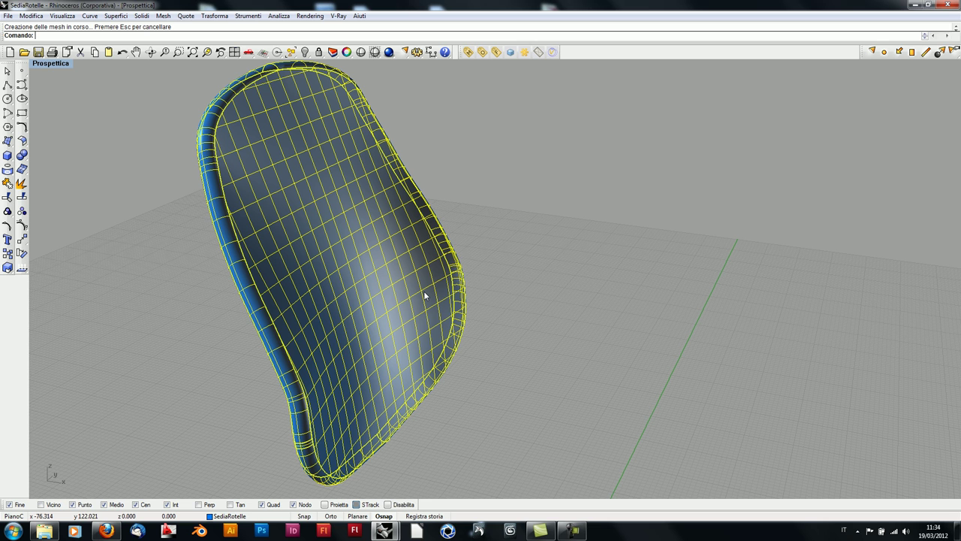
{"action": "type", "text": "Mostra"}
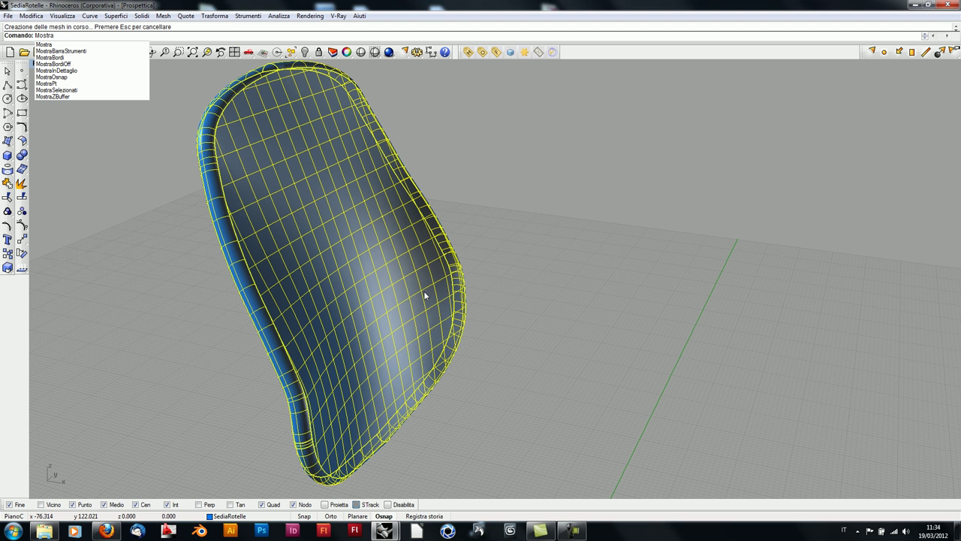
{"action": "left_click", "coordinate": [53, 57]}
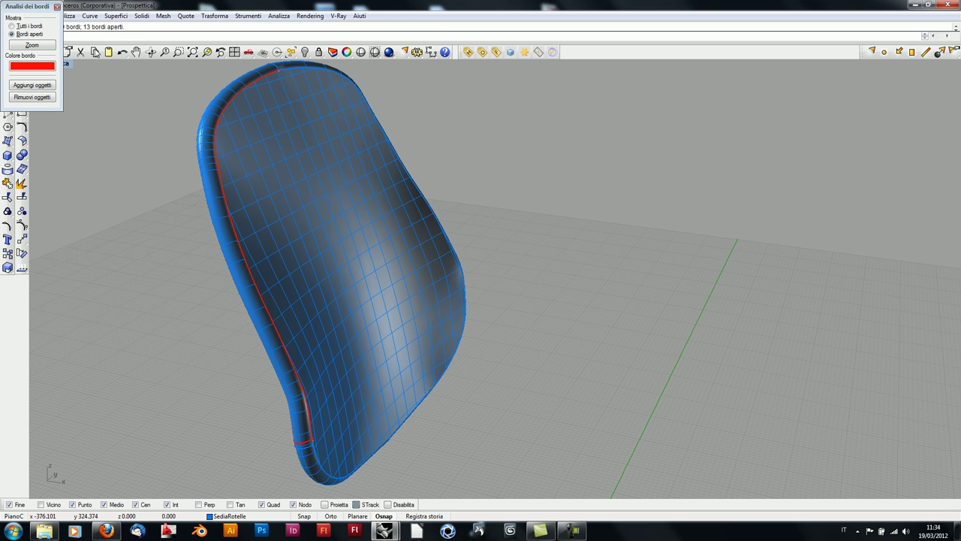
{"action": "mouse_move", "coordinate": [27, 6]}
{"action": "left_mouse_down"}
{"action": "mouse_move", "coordinate": [134, 140]}
{"action": "mouse_move", "coordinate": [124, 181]}
{"action": "left_mouse_up"}
{"action": "mouse_move", "coordinate": [325, 214]}
{"action": "right_mouse_down", "text": "shift"}
{"action": "mouse_move", "coordinate": [461, 212]}
{"action": "mouse_move", "coordinate": [407, 212]}
{"action": "mouse_move", "coordinate": [482, 150]}
{"action": "mouse_move", "coordinate": [549, 172]}
{"action": "mouse_move", "coordinate": [626, 223]}
{"action": "right_mouse_up", "text": "shift"}
{"action": "scroll", "coordinate": [469, 189], "scroll_direction": "up", "scroll_amount": 5}
{"action": "mouse_move", "coordinate": [468, 189]}
{"action": "right_mouse_down"}
{"action": "mouse_move", "coordinate": [489, 178]}
{"action": "mouse_move", "coordinate": [443, 128]}
{"action": "right_mouse_up"}
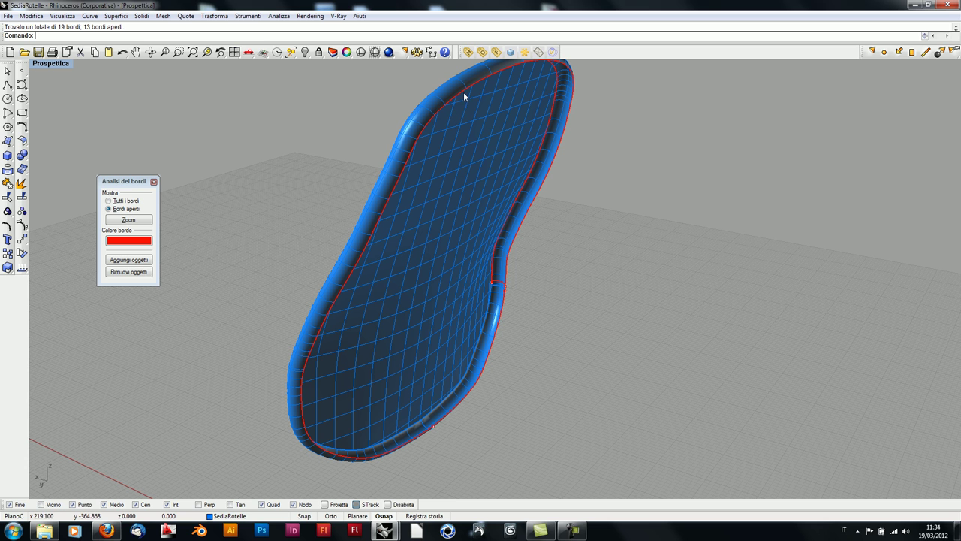
{"action": "mouse_move", "coordinate": [335, 445]}
{"action": "right_mouse_down"}
{"action": "mouse_move", "coordinate": [508, 315]}
{"action": "mouse_move", "coordinate": [539, 173]}
{"action": "right_mouse_up"}
{"action": "mouse_move", "coordinate": [422, 243]}
{"action": "right_mouse_down"}
{"action": "mouse_move", "coordinate": [519, 317]}
{"action": "mouse_move", "coordinate": [642, 335]}
{"action": "right_mouse_up"}
{"action": "mouse_move", "coordinate": [456, 167]}
{"action": "right_mouse_down"}
{"action": "mouse_move", "coordinate": [398, 195]}
{"action": "mouse_move", "coordinate": [353, 185]}
{"action": "mouse_move", "coordinate": [324, 211]}
{"action": "mouse_move", "coordinate": [275, 174]}
{"action": "mouse_move", "coordinate": [333, 180]}
{"action": "right_mouse_up"}
{"action": "scroll", "coordinate": [402, 157], "scroll_direction": "up", "scroll_amount": 2}
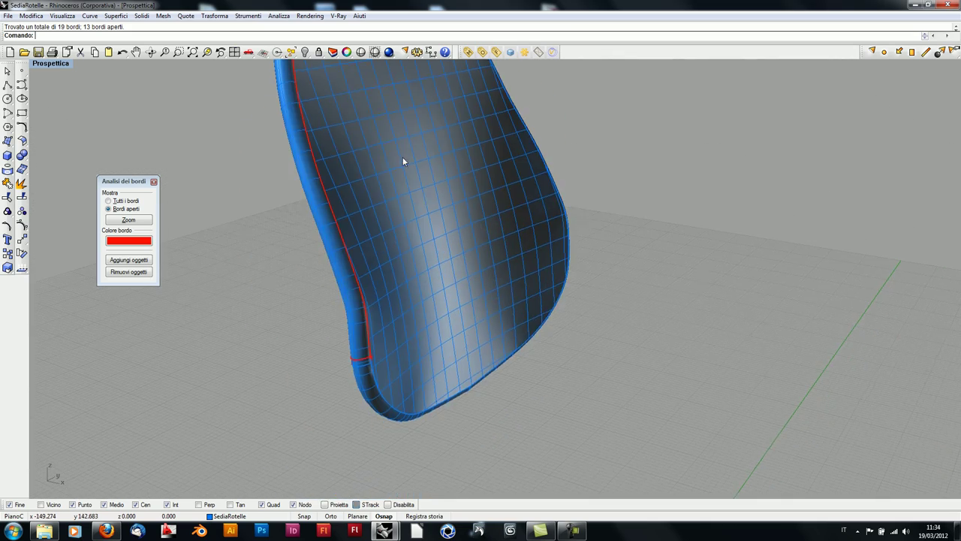
{"action": "scroll", "coordinate": [371, 356], "scroll_direction": "up", "scroll_amount": 2}
{"action": "scroll", "coordinate": [371, 357], "scroll_direction": "up", "scroll_amount": 5}
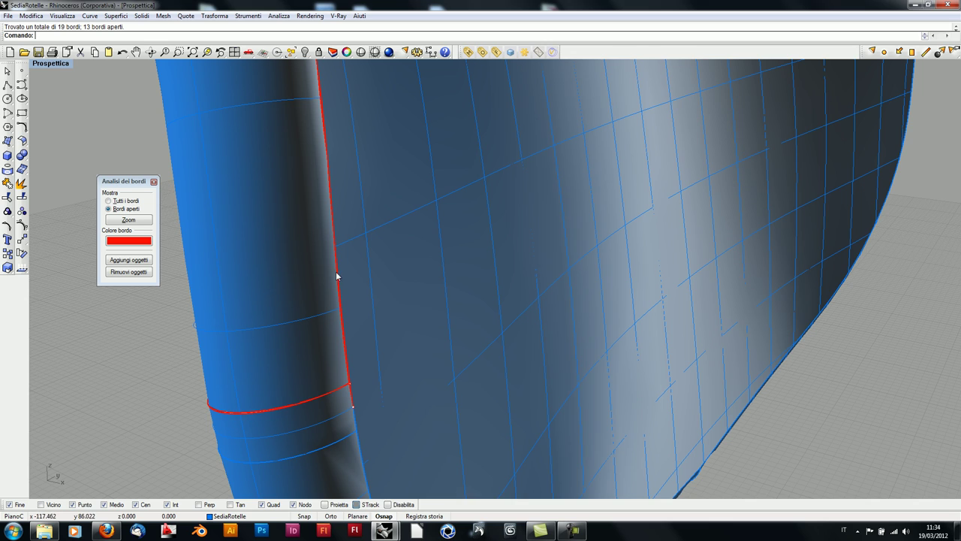
{"action": "scroll", "coordinate": [336, 225], "scroll_direction": "down", "scroll_amount": 5}
{"action": "mouse_move", "coordinate": [336, 188]}
{"action": "right_mouse_down"}
{"action": "mouse_move", "coordinate": [343, 263]}
{"action": "mouse_move", "coordinate": [285, 154]}
{"action": "mouse_move", "coordinate": [314, 186]}
{"action": "right_mouse_up"}
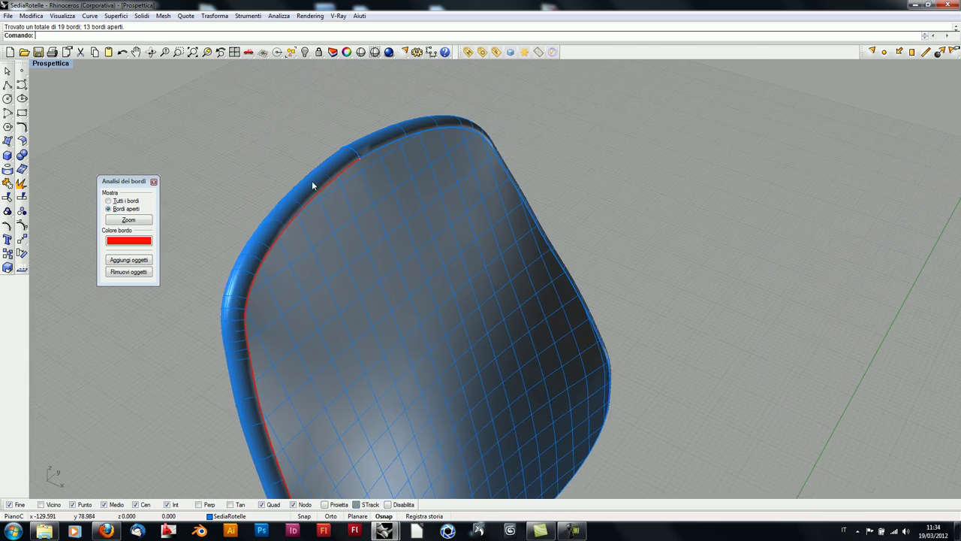
{"action": "scroll", "coordinate": [376, 166], "scroll_direction": "up", "scroll_amount": 3}
{"action": "scroll", "coordinate": [374, 174], "scroll_direction": "down", "scroll_amount": 1}
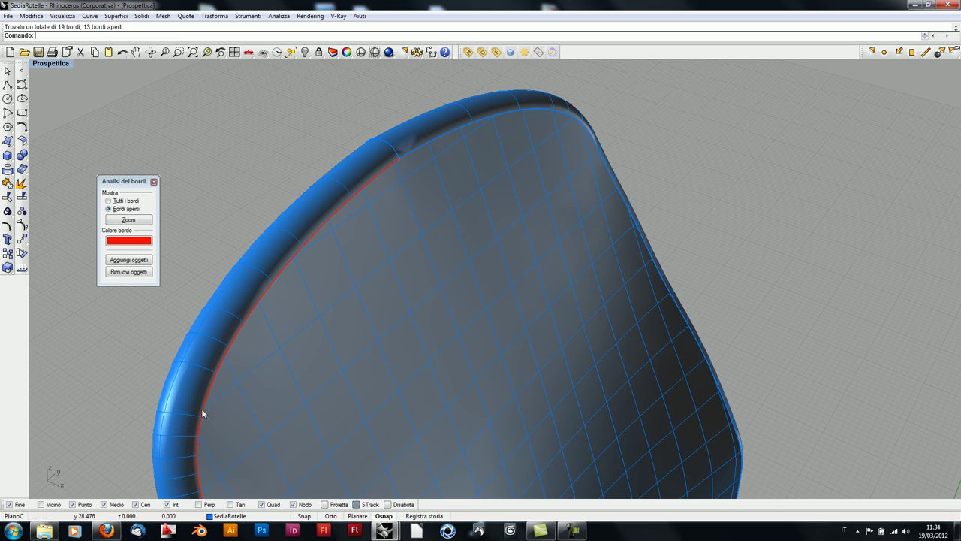
{"action": "scroll", "coordinate": [203, 399], "scroll_direction": "up", "scroll_amount": 4}
{"action": "mouse_move", "coordinate": [294, 372]}
{"action": "right_mouse_down"}
{"action": "mouse_move", "coordinate": [262, 215]}
{"action": "mouse_move", "coordinate": [307, 240]}
{"action": "mouse_move", "coordinate": [320, 202]}
{"action": "right_mouse_up"}
{"action": "scroll", "coordinate": [330, 255], "scroll_direction": "up", "scroll_amount": 2}
{"action": "scroll", "coordinate": [320, 255], "scroll_direction": "up", "scroll_amount": 2}
{"action": "scroll", "coordinate": [319, 253], "scroll_direction": "up", "scroll_amount": 3}
{"action": "scroll", "coordinate": [326, 248], "scroll_direction": "down", "scroll_amount": 3}
{"action": "scroll", "coordinate": [331, 250], "scroll_direction": "down", "scroll_amount": 1}
{"action": "scroll", "coordinate": [336, 251], "scroll_direction": "down", "scroll_amount": 3}
{"action": "mouse_move", "coordinate": [378, 290]}
{"action": "right_mouse_down"}
{"action": "mouse_move", "coordinate": [386, 266]}
{"action": "mouse_move", "coordinate": [377, 148]}
{"action": "mouse_move", "coordinate": [343, 185]}
{"action": "right_mouse_up"}
{"action": "scroll", "coordinate": [330, 158], "scroll_direction": "up", "scroll_amount": 3}
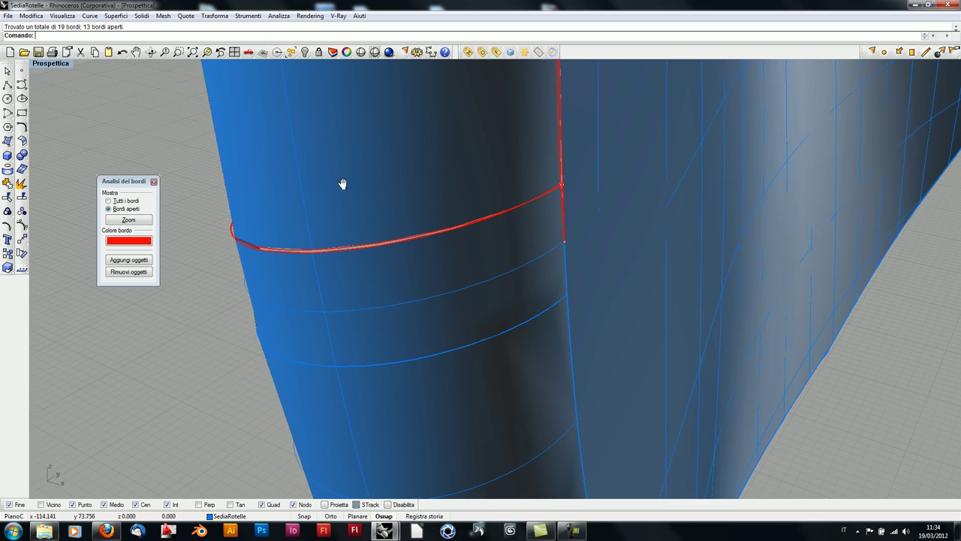
{"action": "scroll", "coordinate": [252, 224], "scroll_direction": "up", "scroll_amount": 3}
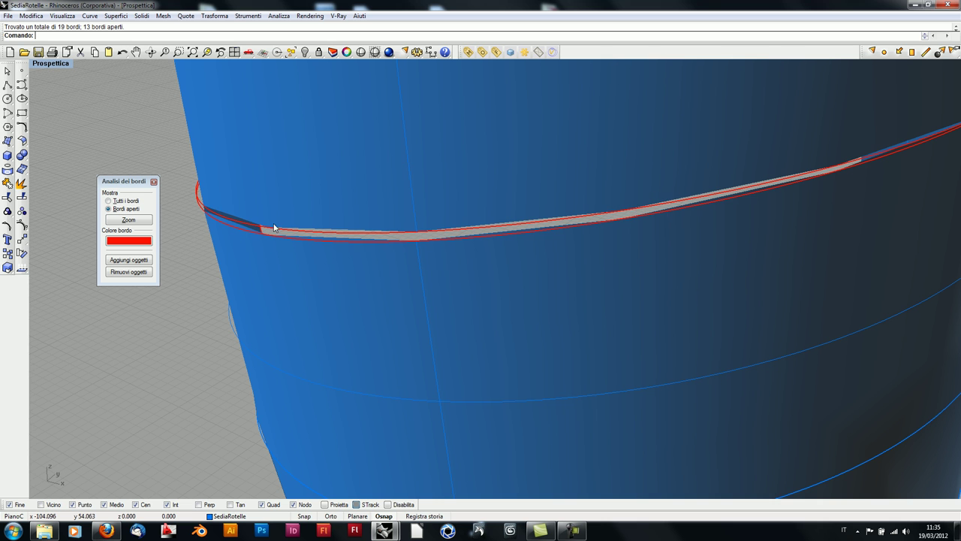
{"action": "scroll", "coordinate": [331, 223], "scroll_direction": "down", "scroll_amount": 3}
{"action": "scroll", "coordinate": [348, 261], "scroll_direction": "up", "scroll_amount": 1}
{"action": "scroll", "coordinate": [347, 260], "scroll_direction": "down", "scroll_amount": 3}
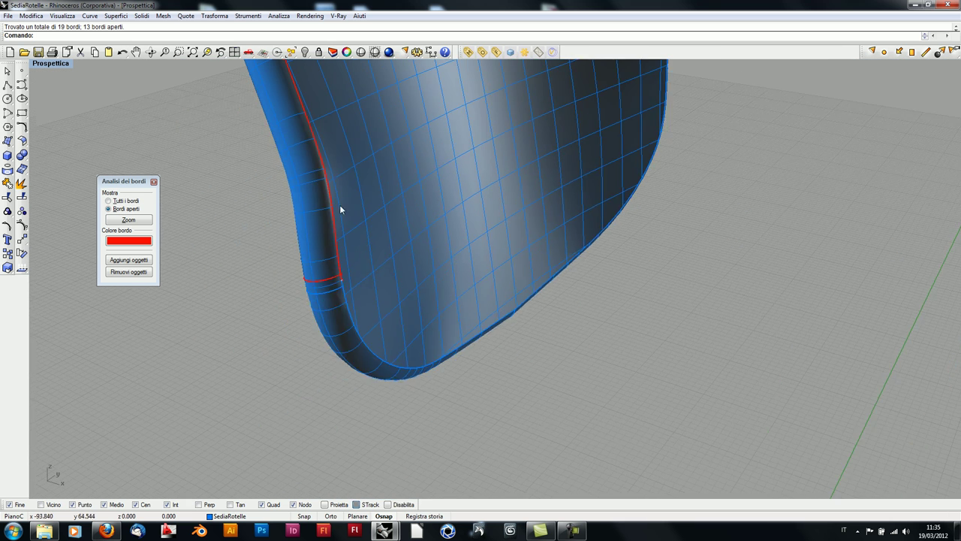
{"action": "mouse_move", "coordinate": [339, 204]}
{"action": "right_mouse_down"}
{"action": "mouse_move", "coordinate": [299, 141]}
{"action": "mouse_move", "coordinate": [285, 219]}
{"action": "right_mouse_up"}
{"action": "scroll", "coordinate": [310, 154], "scroll_direction": "up", "scroll_amount": 2}
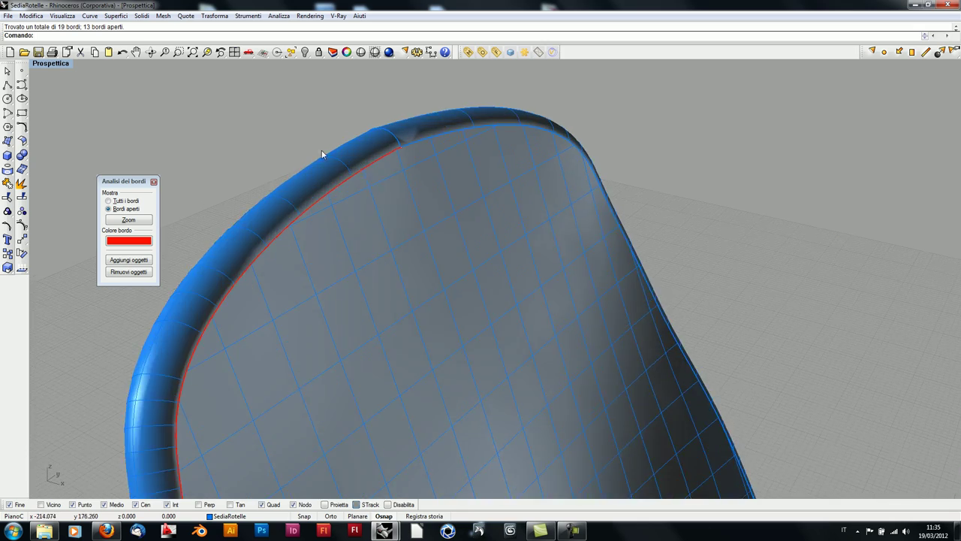
{"action": "scroll", "coordinate": [360, 154], "scroll_direction": "up", "scroll_amount": 2}
{"action": "scroll", "coordinate": [409, 143], "scroll_direction": "up", "scroll_amount": 2}
{"action": "scroll", "coordinate": [429, 143], "scroll_direction": "up", "scroll_amount": 2}
{"action": "scroll", "coordinate": [430, 148], "scroll_direction": "down", "scroll_amount": 3}
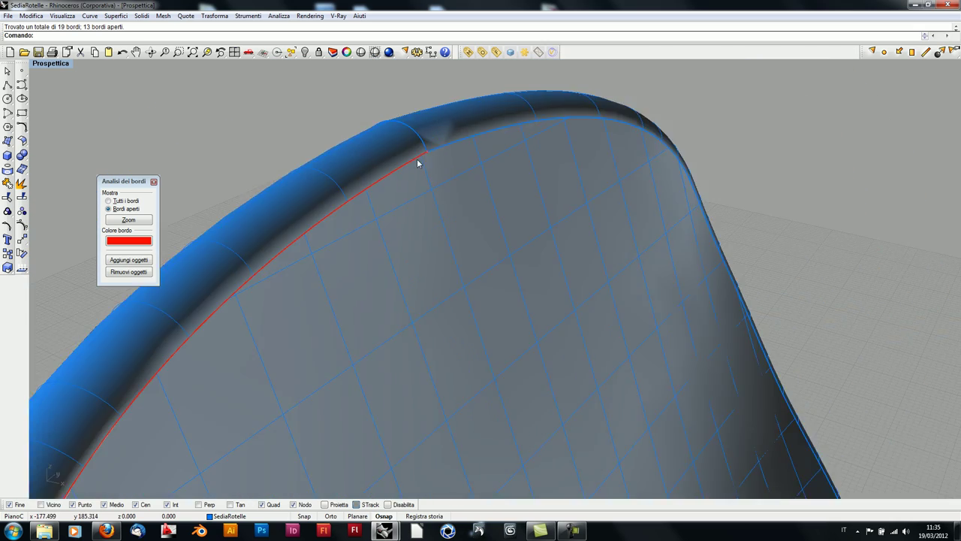
{"action": "scroll", "coordinate": [418, 161], "scroll_direction": "down", "scroll_amount": 3}
{"action": "mouse_move", "coordinate": [410, 184]}
{"action": "right_mouse_down"}
{"action": "mouse_move", "coordinate": [369, 210]}
{"action": "mouse_move", "coordinate": [481, 197]}
{"action": "mouse_move", "coordinate": [489, 217]}
{"action": "mouse_move", "coordinate": [446, 268]}
{"action": "mouse_move", "coordinate": [443, 298]}
{"action": "right_mouse_up"}
{"action": "scroll", "coordinate": [491, 264], "scroll_direction": "up", "scroll_amount": 3}
{"action": "scroll", "coordinate": [476, 244], "scroll_direction": "down", "scroll_amount": 3}
Draw a box solid beside the seat from two base corners and a height
{"action": "left_click", "coordinate": [8, 155]}
{"action": "left_click", "coordinate": [483, 224]}
{"action": "left_click", "coordinate": [787, 389]}
{"action": "left_click", "coordinate": [771, 189]}
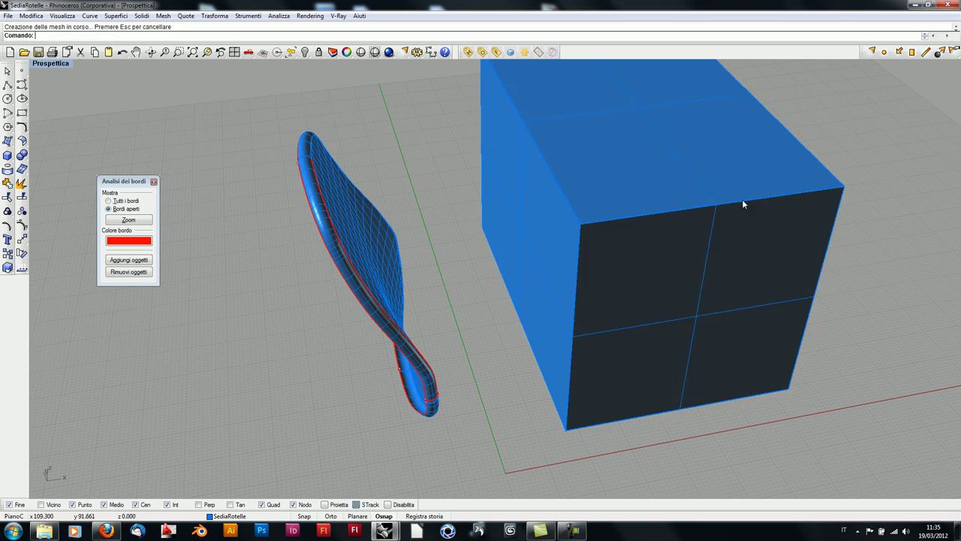
{"action": "right_click_drag", "start_coordinate": [771, 189], "coordinate": [81, 217]}
Close the edge analysis panel and delete the chair seat
{"action": "left_click", "coordinate": [153, 184]}
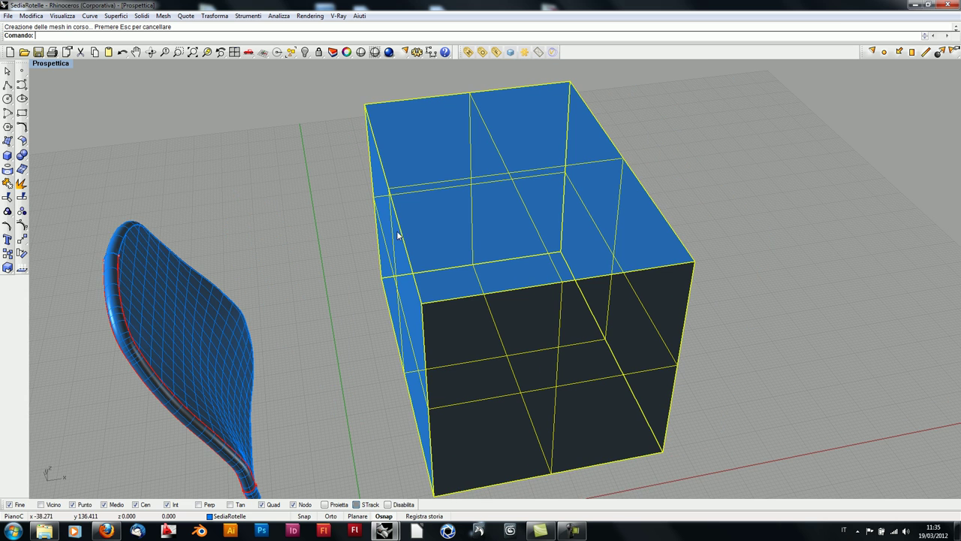
{"action": "scroll", "coordinate": [211, 260], "scroll_direction": "down", "scroll_amount": 3}
{"action": "right_click_drag", "start_coordinate": [253, 229], "coordinate": [328, 326]}
{"action": "left_click", "coordinate": [163, 156]}
{"action": "key", "text": "Delete"}
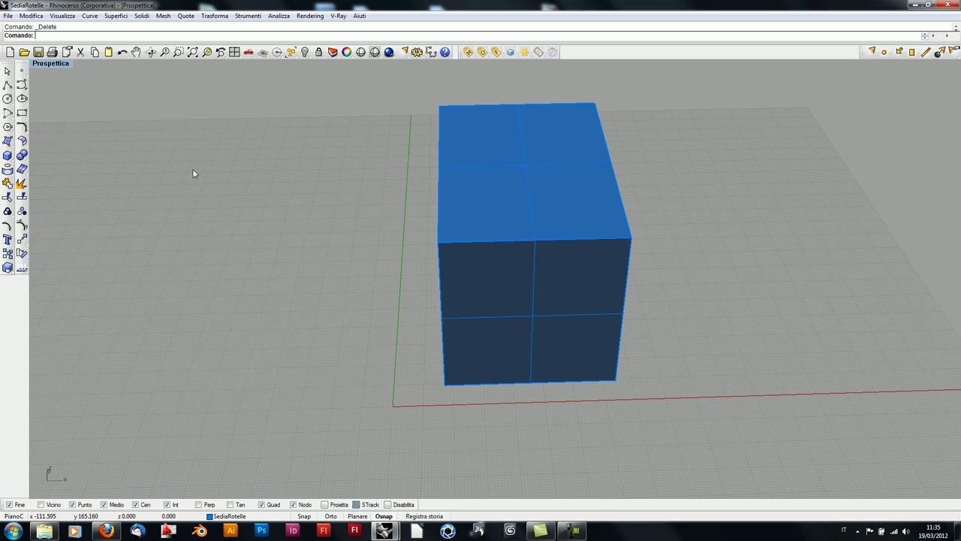
{"action": "right_click_drag", "start_coordinate": [192, 173], "coordinate": [301, 250]}
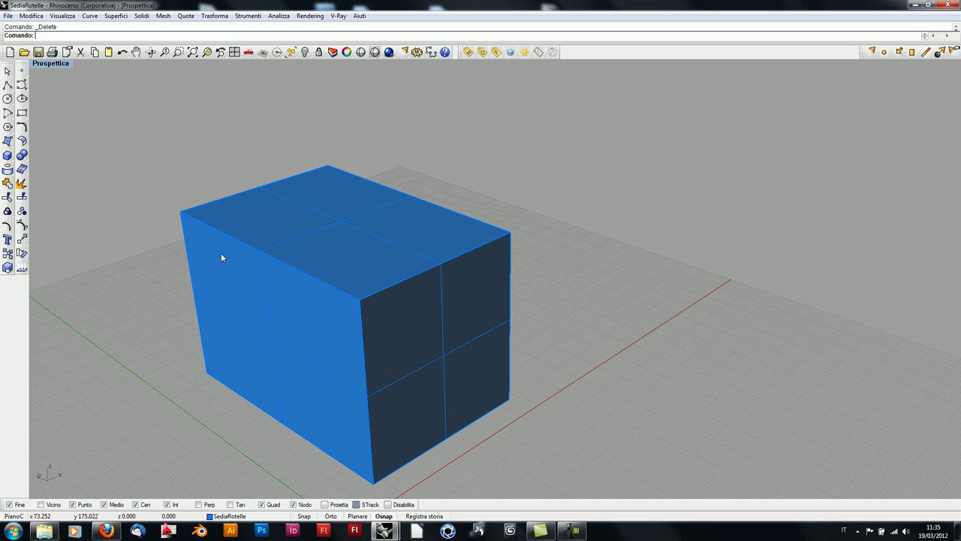
Run the MostraBordi edge analysis on the box
{"action": "type", "text": "Mostra"}
{"action": "type", "text": "O"}
{"action": "key", "text": "BackSpace"}
{"action": "key", "text": "BackSpace"}
{"action": "type", "text": "Bordi"}
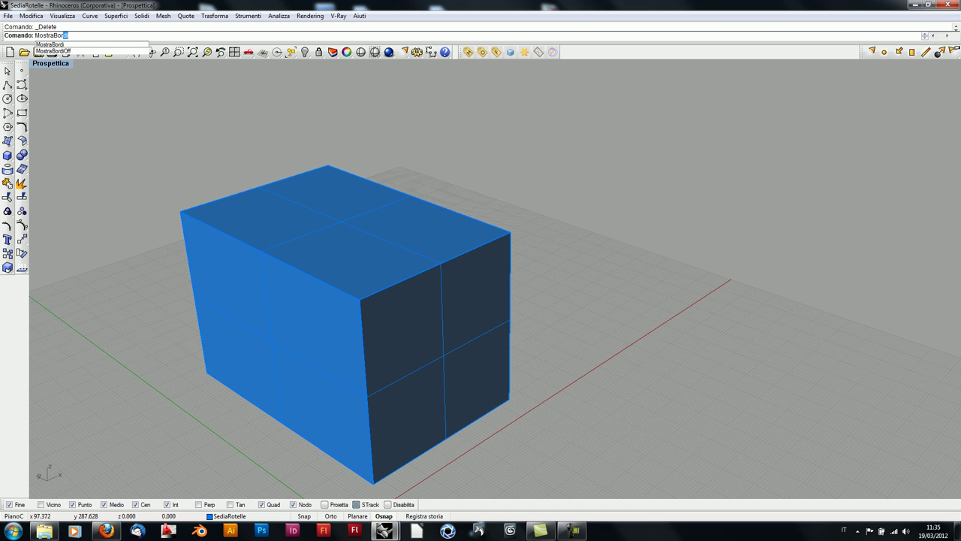
{"action": "key", "text": "Return"}
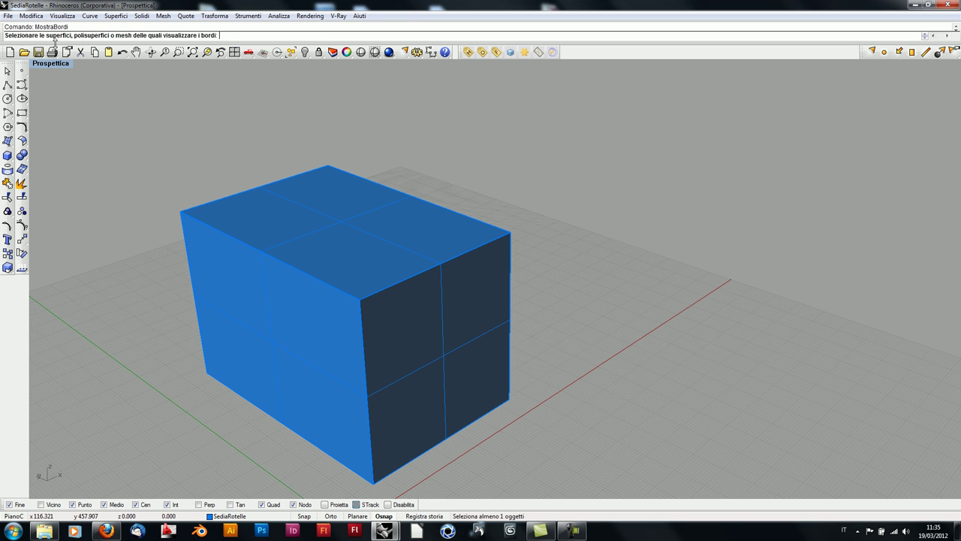
{"action": "mouse_move", "coordinate": [245, 206]}
{"action": "right_mouse_down"}
{"action": "mouse_move", "coordinate": [350, 210]}
{"action": "mouse_move", "coordinate": [308, 242]}
{"action": "mouse_move", "coordinate": [368, 209]}
{"action": "mouse_move", "coordinate": [395, 227]}
{"action": "mouse_move", "coordinate": [401, 186]}
{"action": "right_mouse_up"}
{"action": "left_click", "coordinate": [350, 210]}
{"action": "key", "text": "Return"}
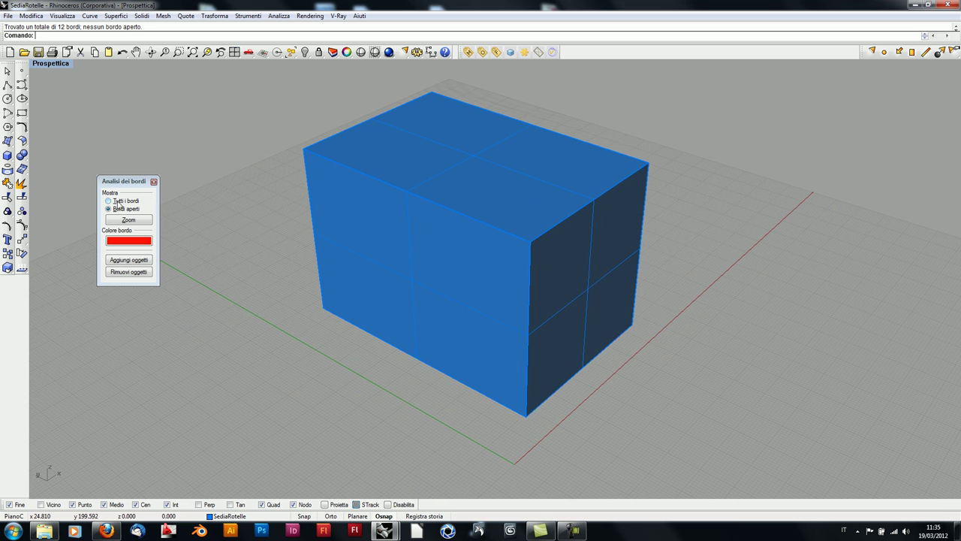
Show all 12 box edges, then switch back to showing only open edges
{"action": "left_click", "coordinate": [117, 202]}
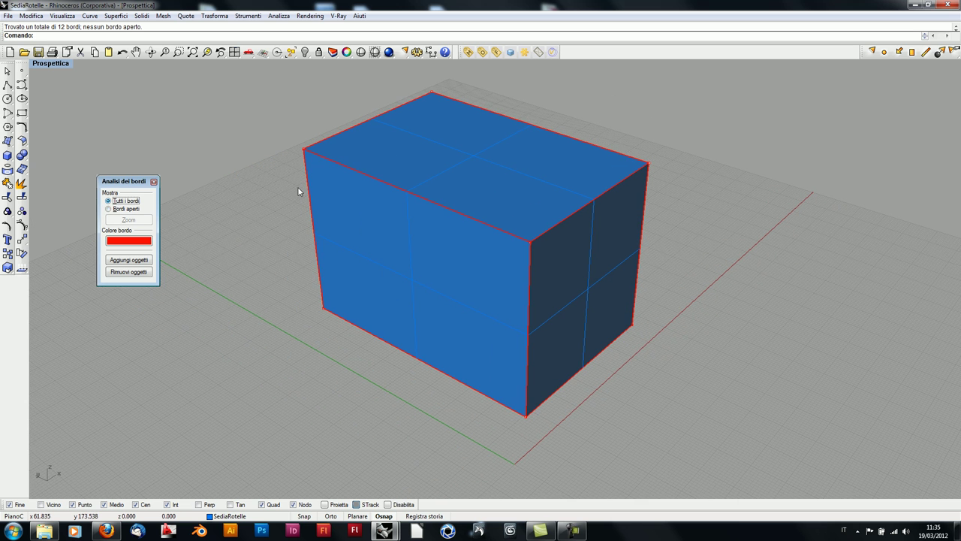
{"action": "right_click_drag", "start_coordinate": [337, 189], "coordinate": [296, 148]}
{"action": "mouse_move", "coordinate": [515, 197]}
{"action": "right_mouse_down"}
{"action": "mouse_move", "coordinate": [397, 136]}
{"action": "mouse_move", "coordinate": [285, 172]}
{"action": "mouse_move", "coordinate": [343, 250]}
{"action": "mouse_move", "coordinate": [473, 236]}
{"action": "mouse_move", "coordinate": [534, 208]}
{"action": "mouse_move", "coordinate": [233, 221]}
{"action": "mouse_move", "coordinate": [398, 255]}
{"action": "mouse_move", "coordinate": [459, 225]}
{"action": "mouse_move", "coordinate": [388, 264]}
{"action": "mouse_move", "coordinate": [483, 233]}
{"action": "mouse_move", "coordinate": [468, 337]}
{"action": "mouse_move", "coordinate": [508, 360]}
{"action": "mouse_move", "coordinate": [549, 287]}
{"action": "right_mouse_up"}
{"action": "left_click", "coordinate": [125, 209]}
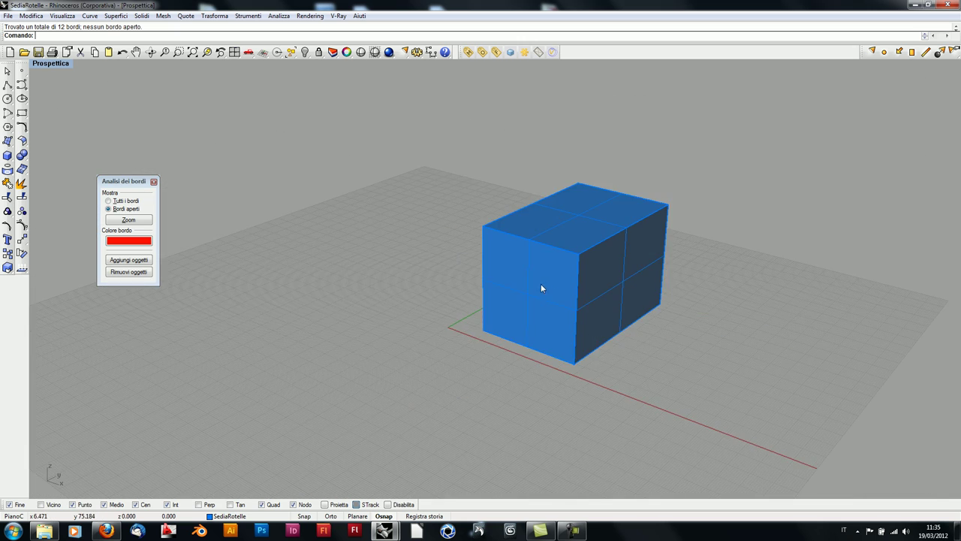
Confirm the box has no open edges, then close the edge analysis panel
{"action": "scroll", "coordinate": [543, 279], "scroll_direction": "up", "scroll_amount": 2}
{"action": "scroll", "coordinate": [488, 263], "scroll_direction": "up", "scroll_amount": 1}
{"action": "scroll", "coordinate": [432, 240], "scroll_direction": "down", "scroll_amount": 4}
{"action": "left_click", "coordinate": [418, 245]}
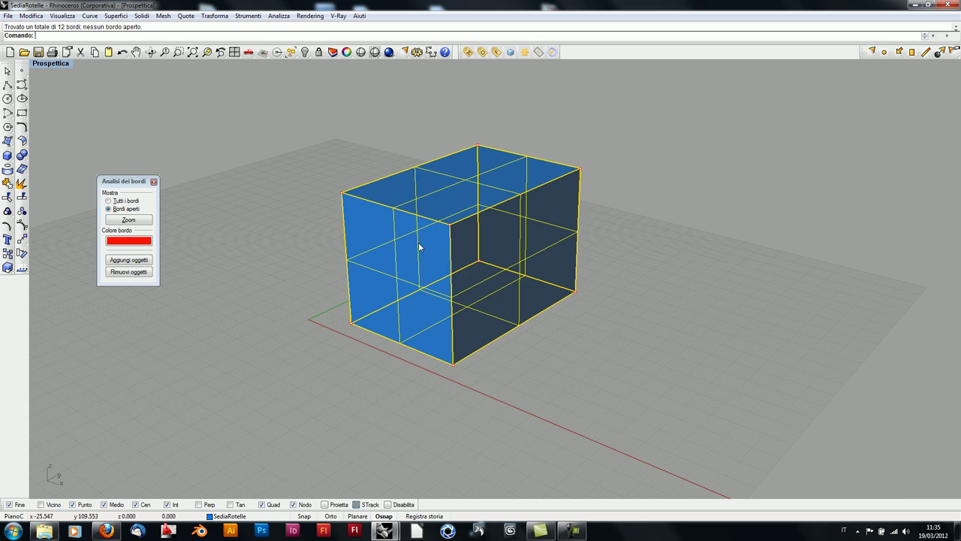
{"action": "mouse_move", "coordinate": [374, 278]}
{"action": "right_mouse_down"}
{"action": "mouse_move", "coordinate": [568, 316]}
{"action": "mouse_move", "coordinate": [419, 240]}
{"action": "mouse_move", "coordinate": [468, 185]}
{"action": "mouse_move", "coordinate": [556, 277]}
{"action": "right_mouse_up"}
{"action": "key", "text": "Escape"}
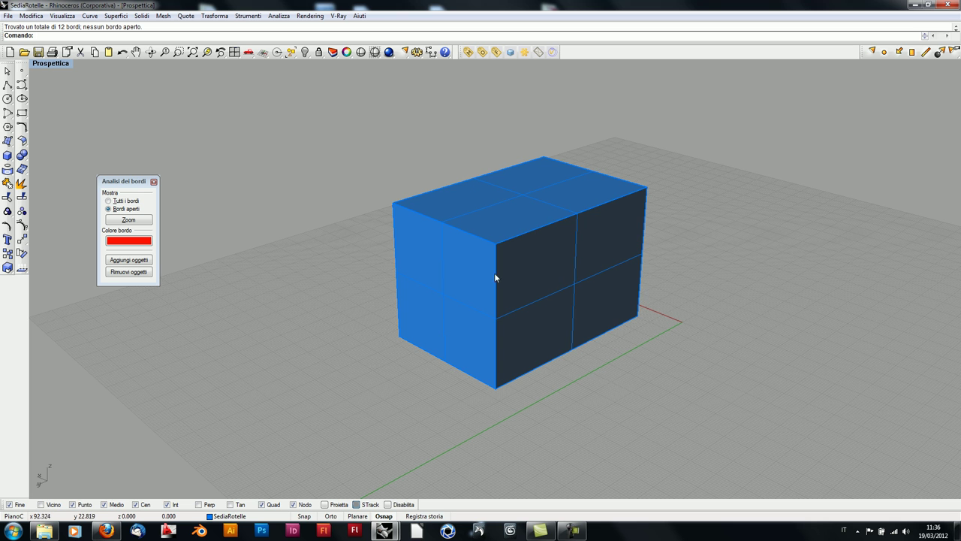
{"action": "mouse_move", "coordinate": [515, 268]}
{"action": "right_mouse_down", "text": "shift"}
{"action": "mouse_move", "coordinate": [440, 280]}
{"action": "mouse_move", "coordinate": [537, 305]}
{"action": "right_mouse_up", "text": "shift"}
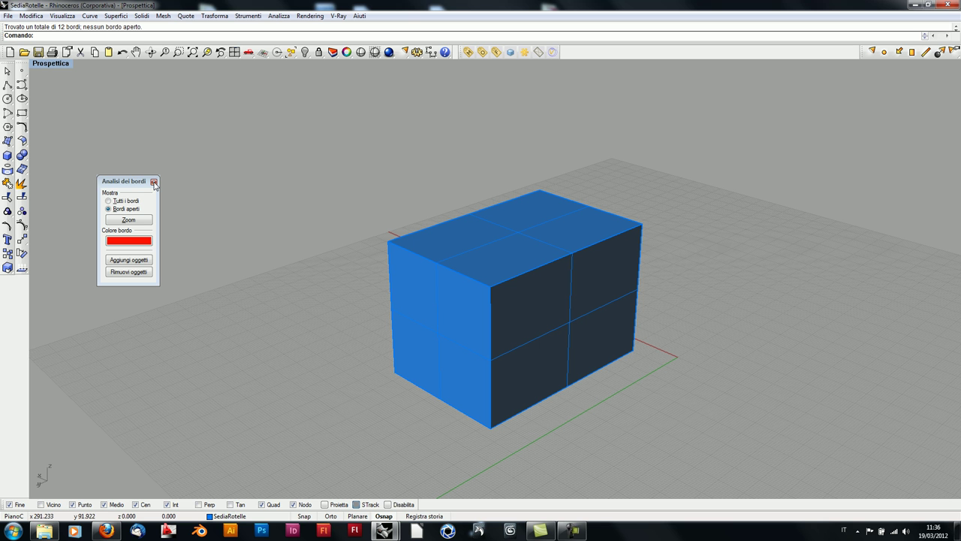
{"action": "left_click", "coordinate": [153, 182]}
Close the chair file without saving and restore the other Rhino window
{"action": "left_click", "coordinate": [949, 4]}
{"action": "left_click", "coordinate": [488, 286]}
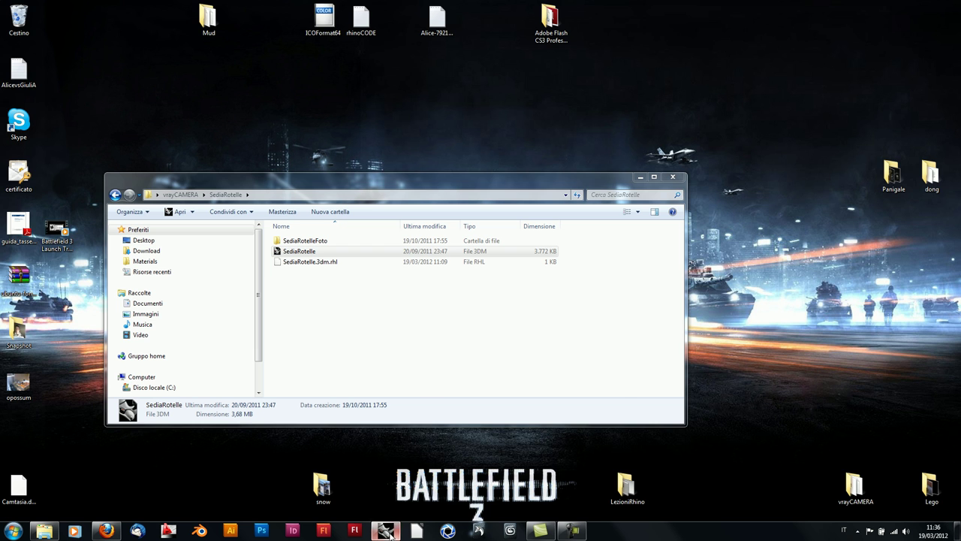
{"action": "left_click", "coordinate": [391, 531]}
Frame the three curved surfaces and switch the view to Shaded display
{"action": "right_click_drag", "start_coordinate": [399, 320], "coordinate": [357, 313]}
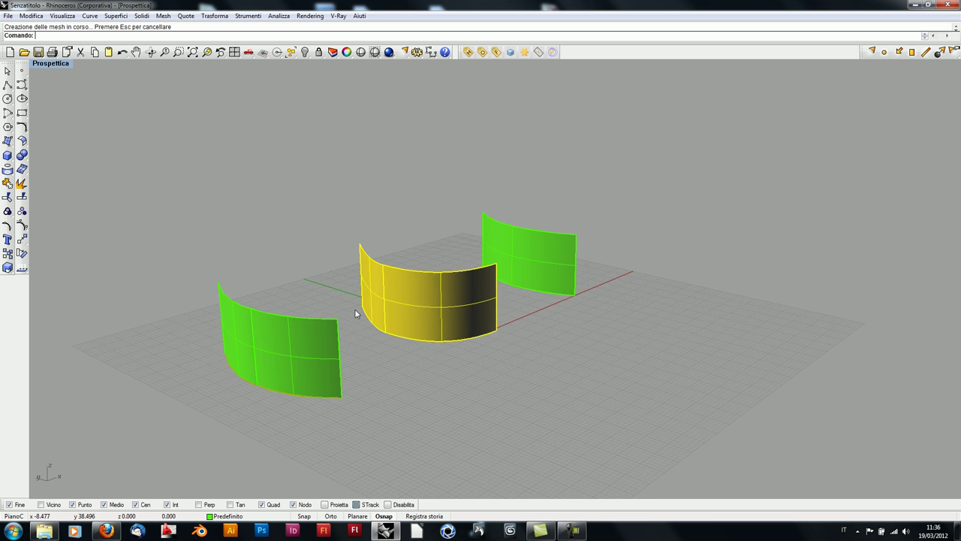
{"action": "scroll", "coordinate": [406, 307], "scroll_direction": "up", "scroll_amount": 3}
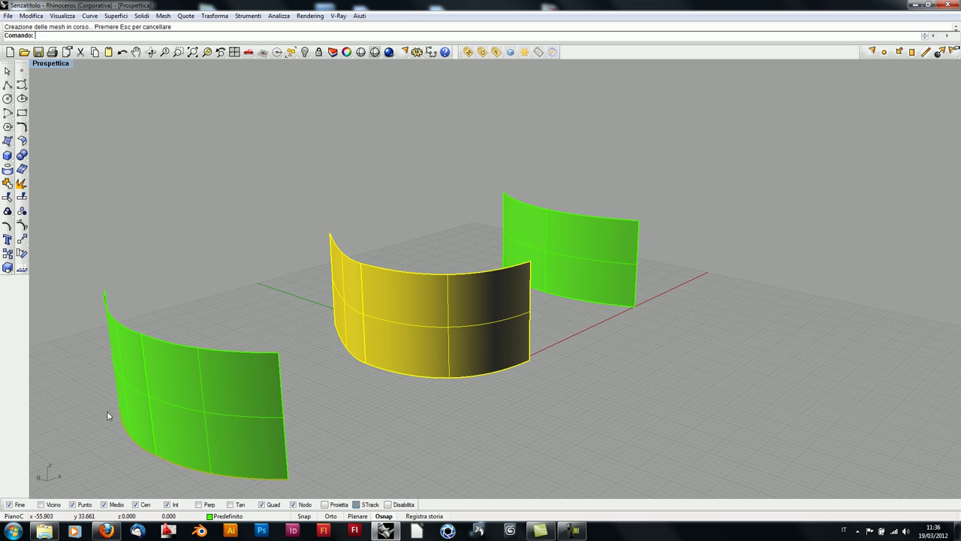
{"action": "right_click_drag", "start_coordinate": [151, 408], "coordinate": [253, 344], "text": "shift"}
{"action": "left_click", "coordinate": [374, 52]}
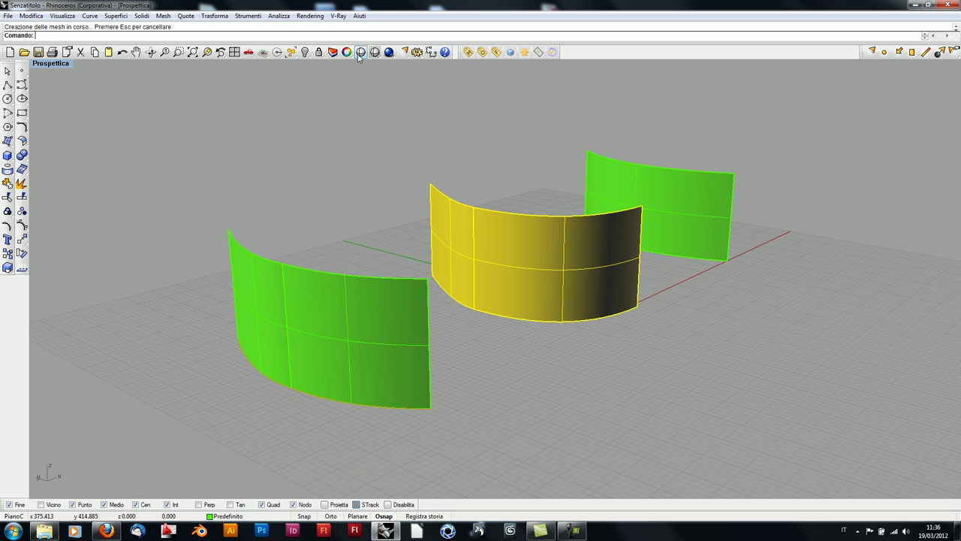